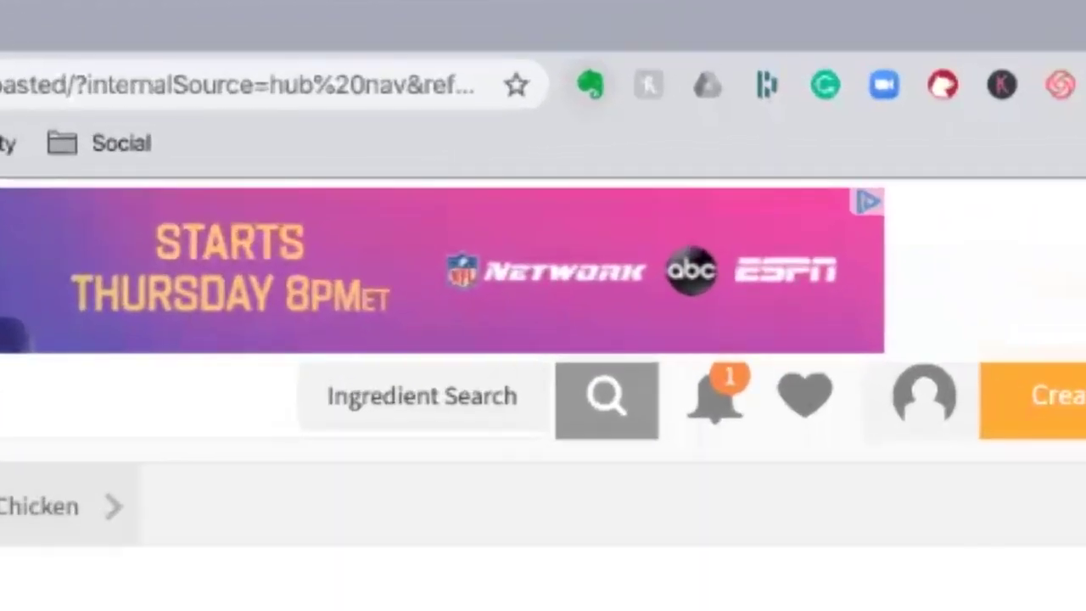
Clip the chicken recipes page as a bookmark into the NEXTGEN DIGITAL notebook
click(591, 85)
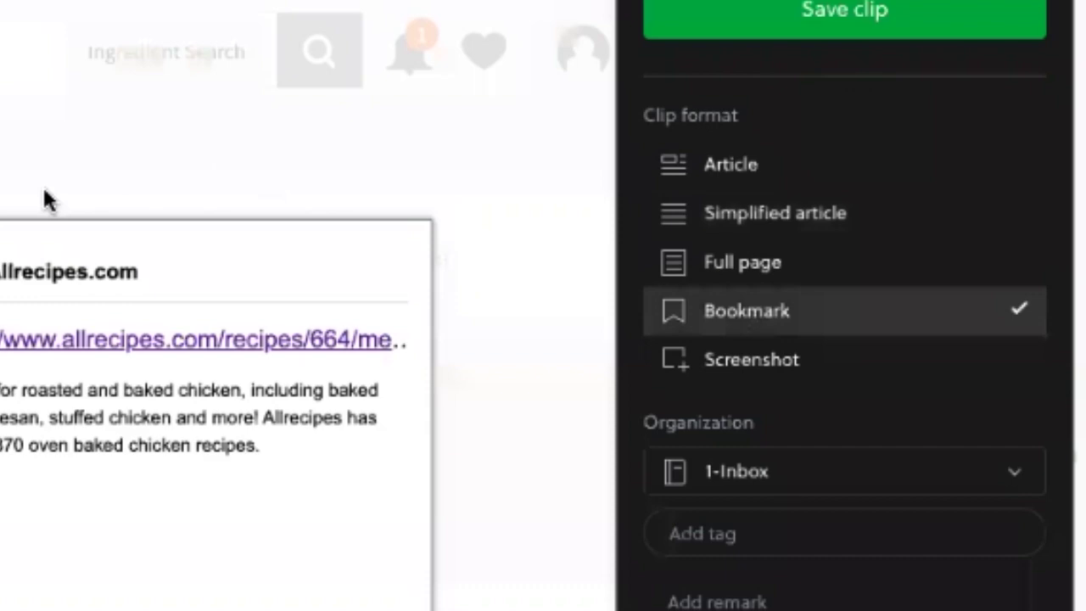
click(793, 483)
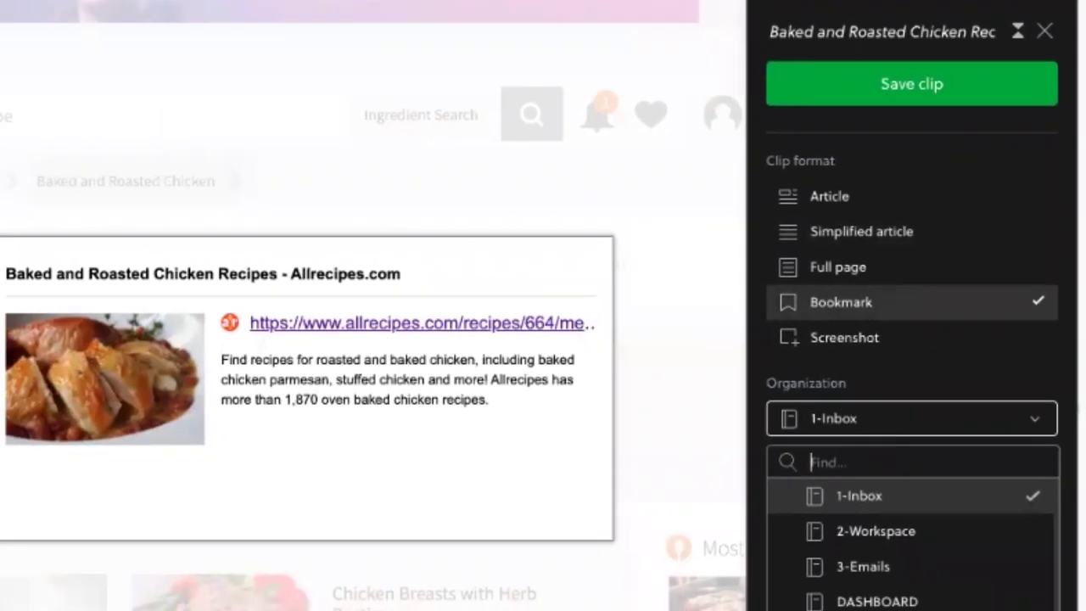
text(nex)
key(Return)
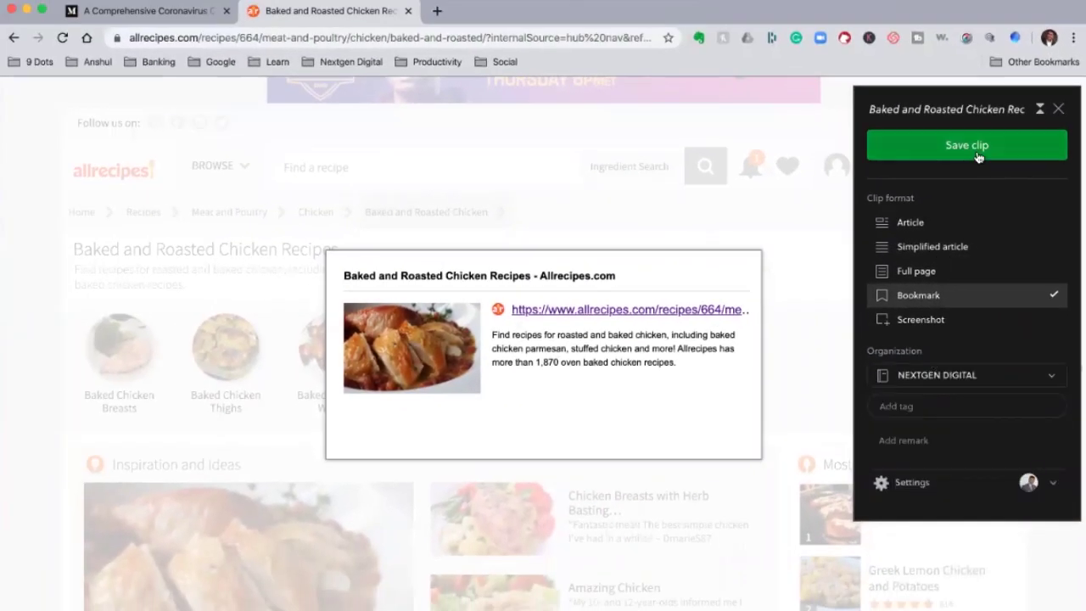
click(967, 145)
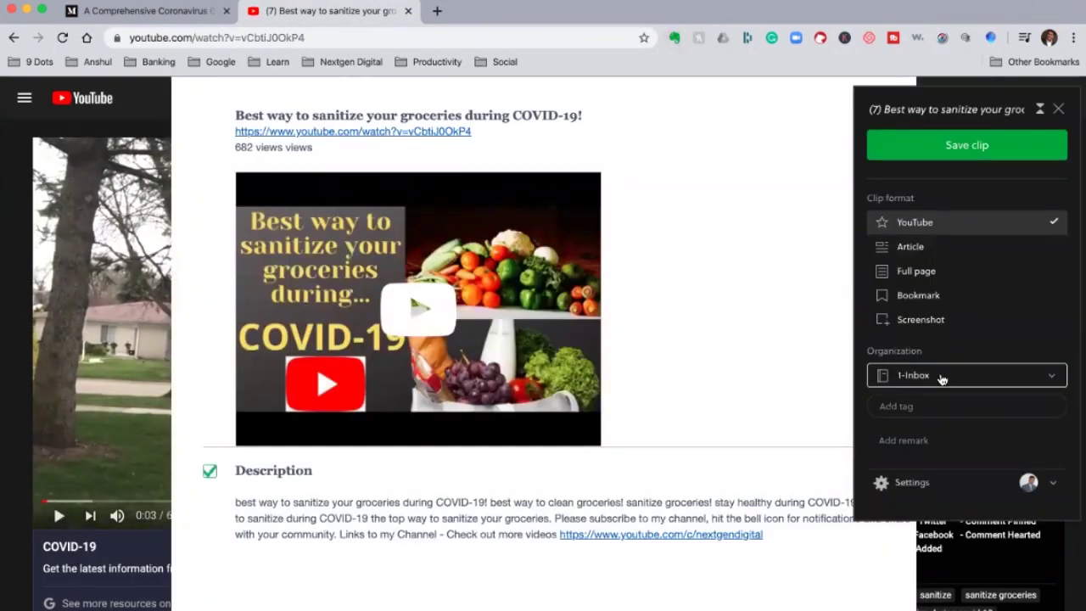
Set NEXTGEN DIGITAL as the destination notebook for the YouTube video clip
click(942, 380)
text(nex)
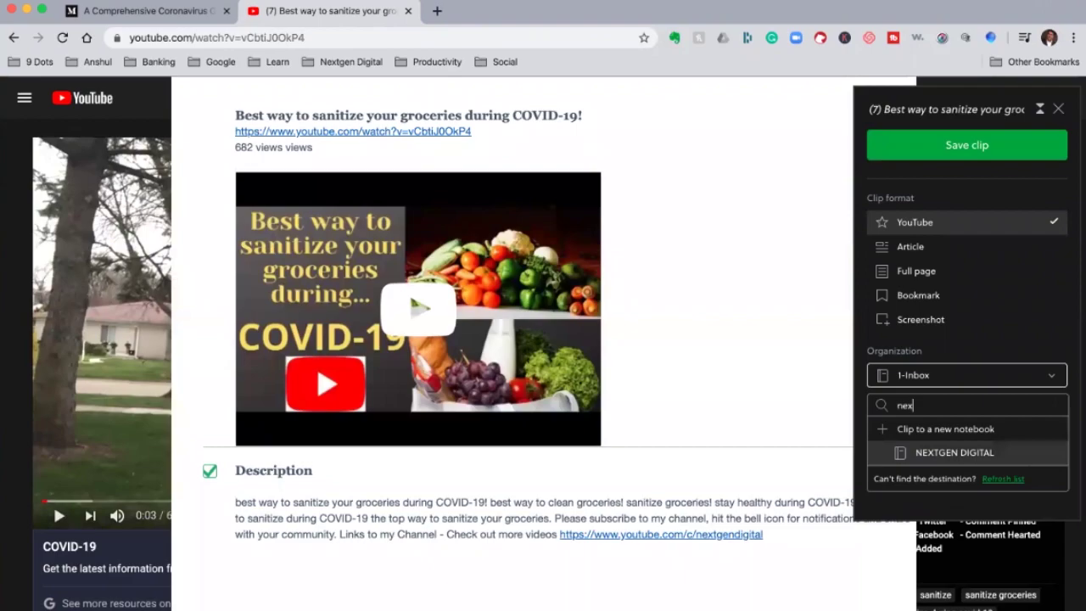
key(Return)
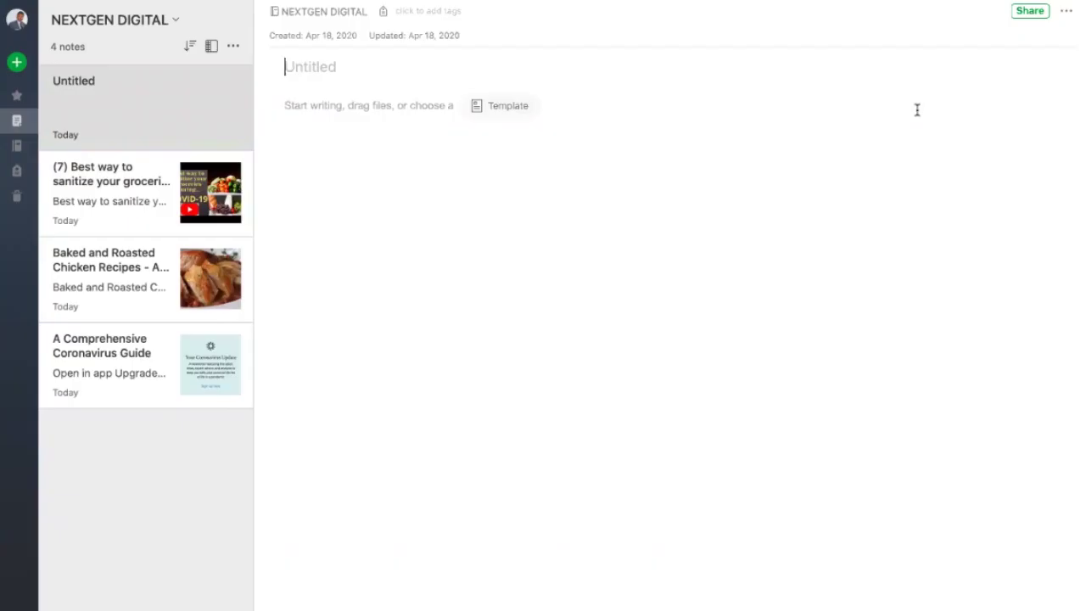
Title the note 'Encryption in Evernote' with body 'This is an example of encryption'
text(Encryption in Evernote)
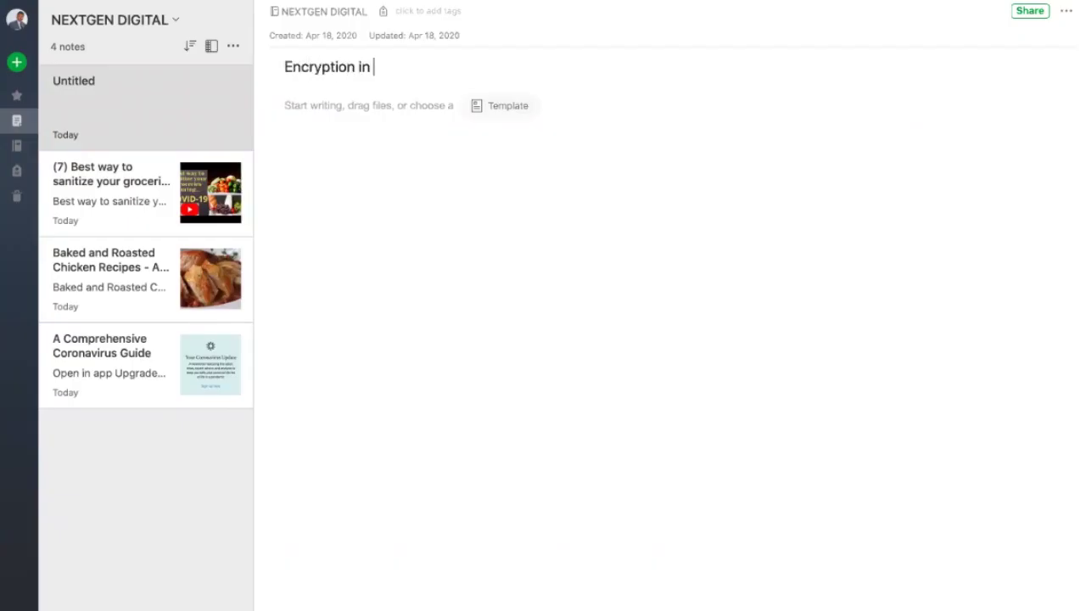
click(351, 110)
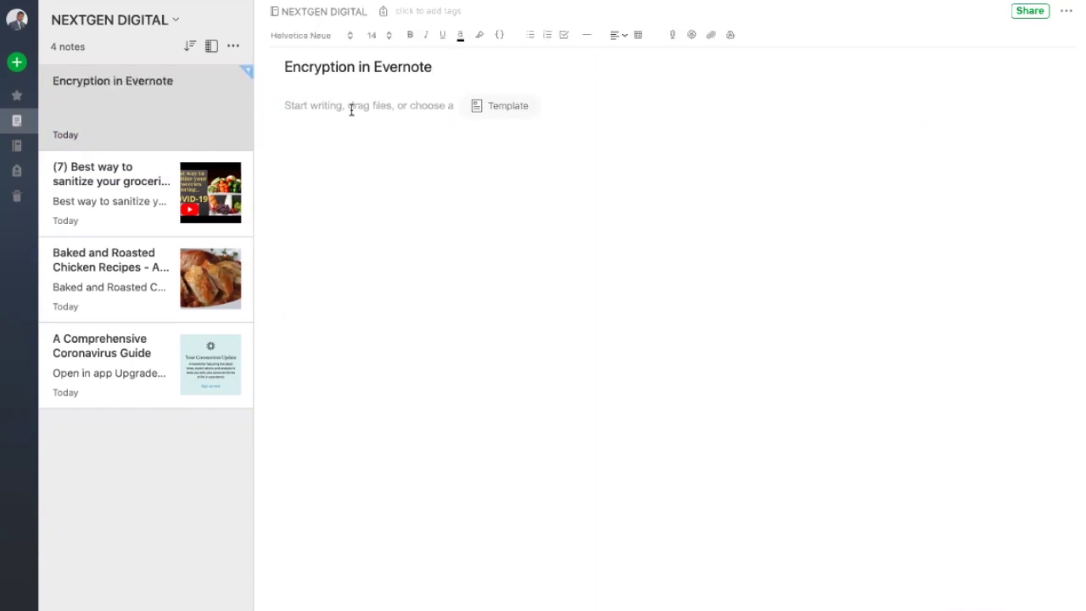
key(Return)
text(This is an exaa)
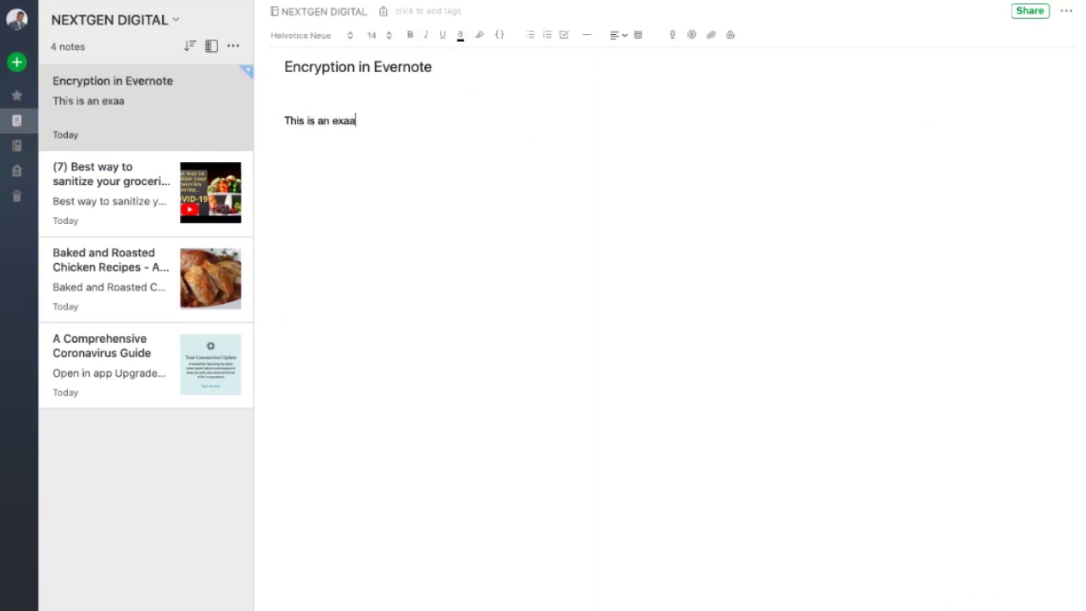
key(BackSpace)
text(mple of encryption)
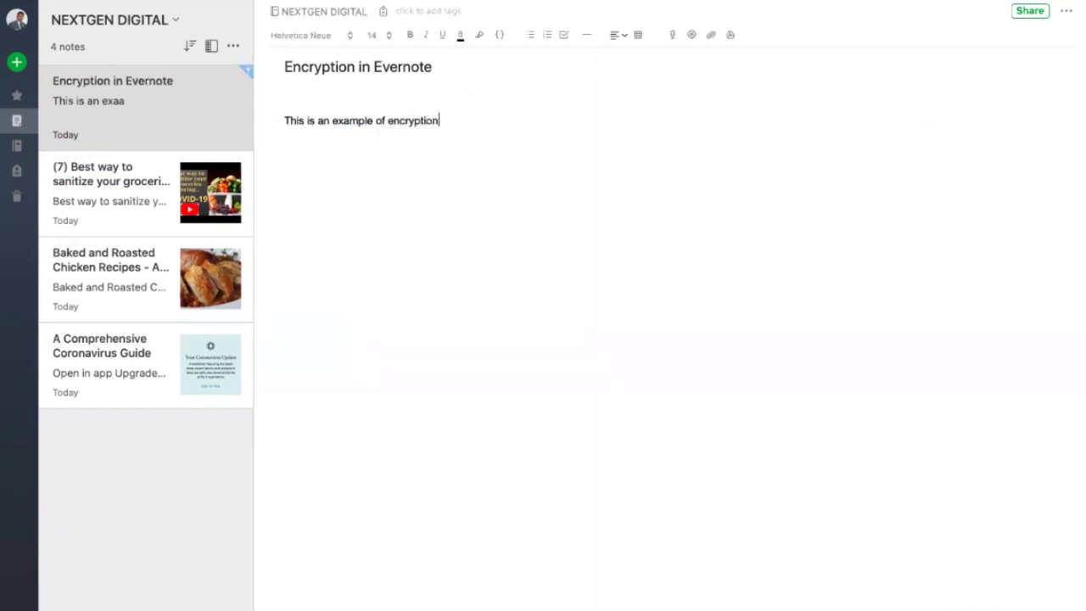
Try encrypting the word 'encryption', then cancel the encryption dialog
right_click(407, 125)
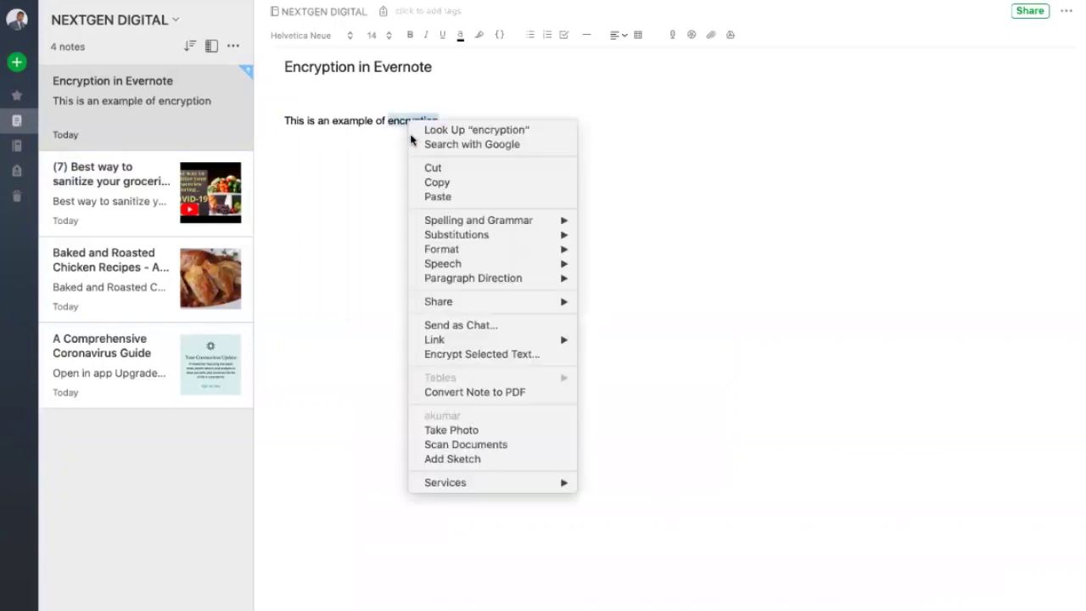
click(469, 355)
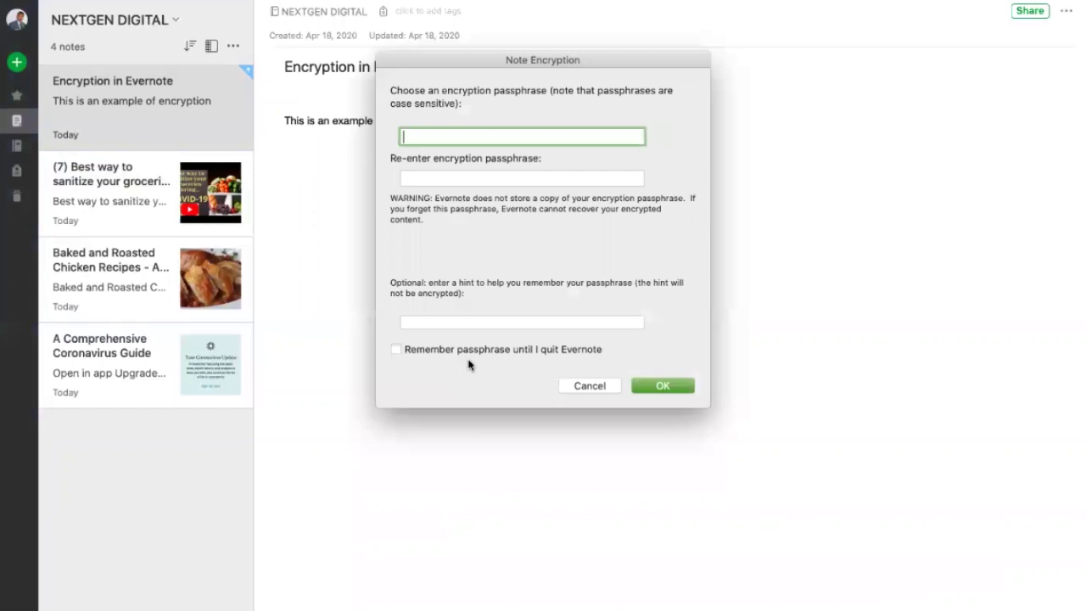
key(Escape)
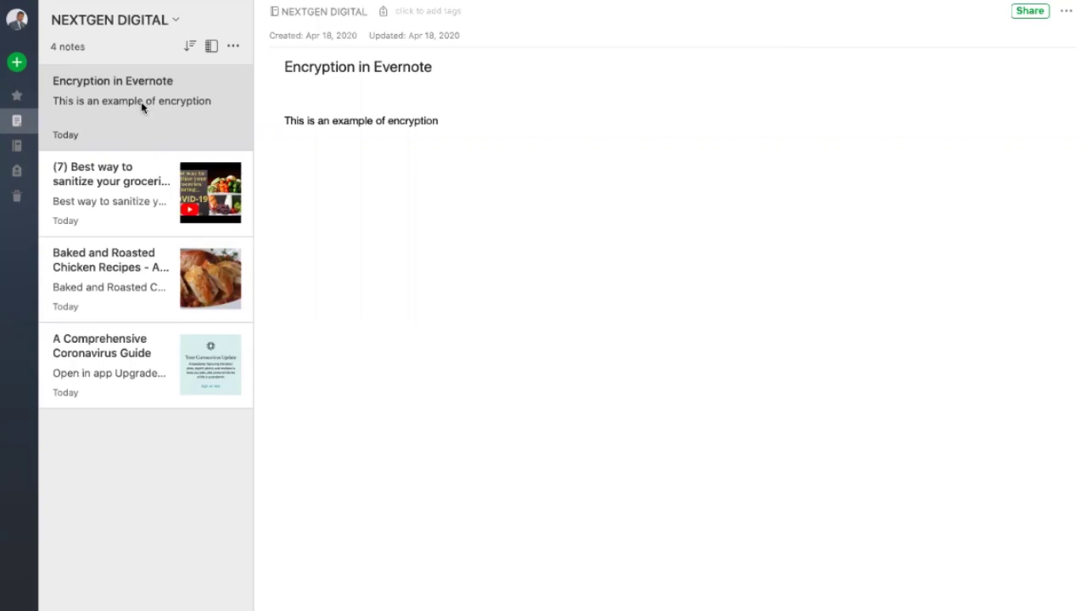
Create a Table of Contents note from all four notes, then open the grocery-sanitizing video note
shift+click(145, 373)
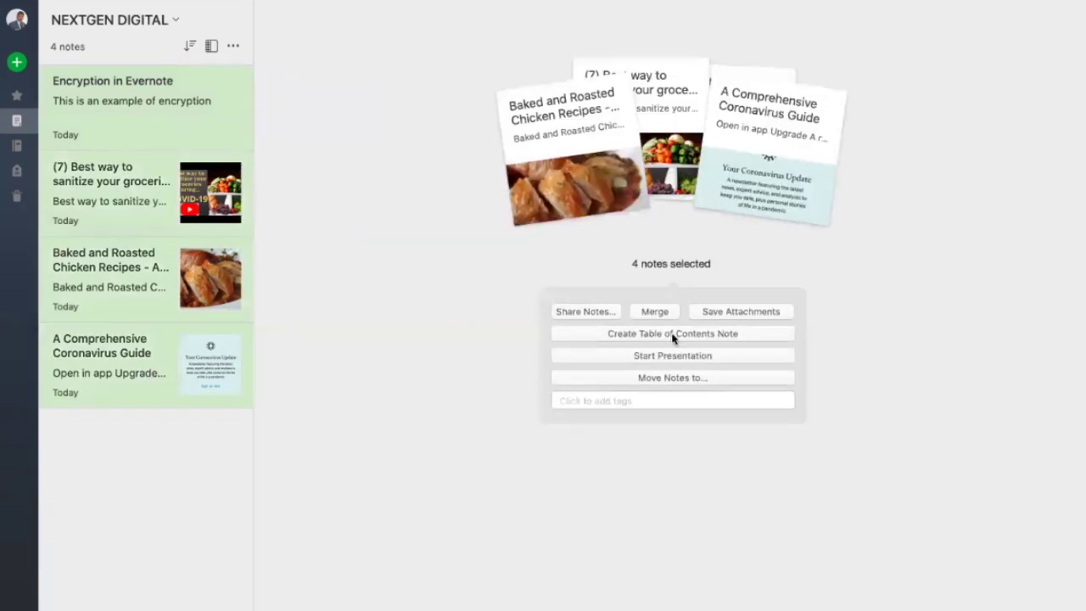
click(672, 334)
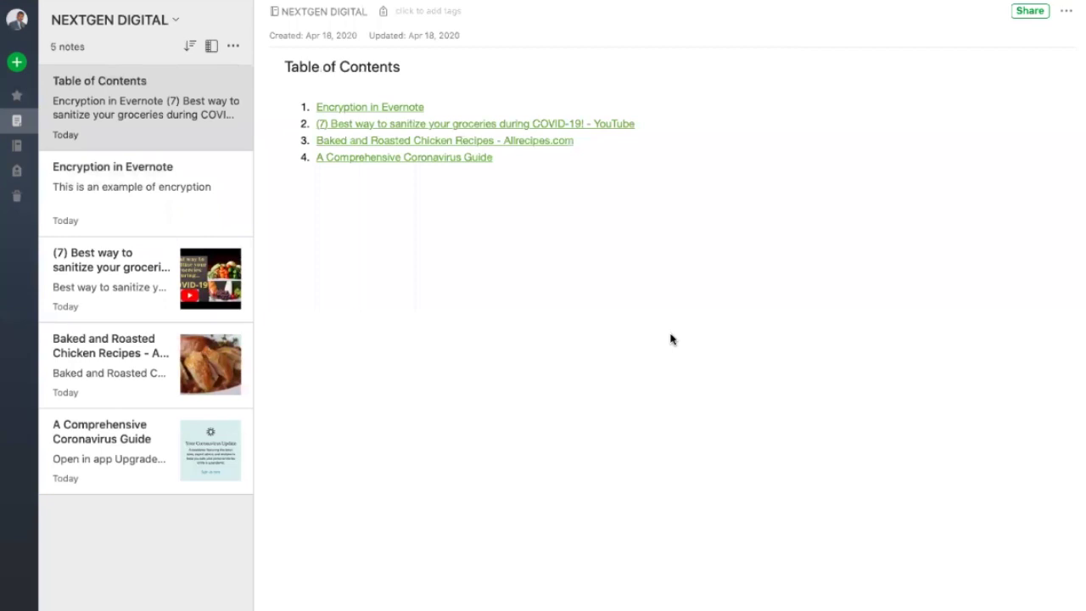
click(147, 304)
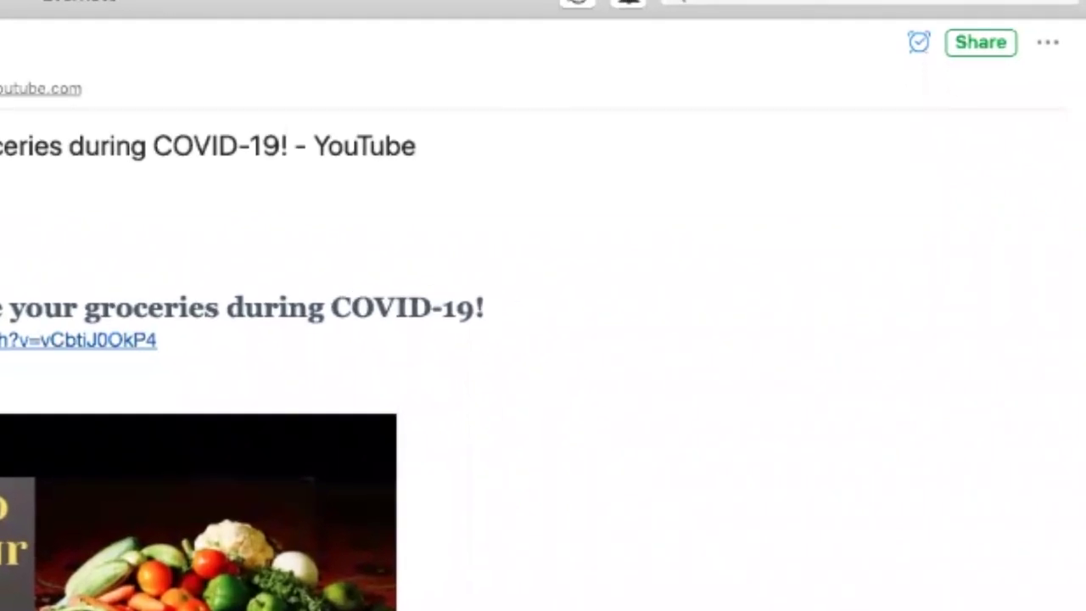
Edit the grocery video note's reminder and bring up its date choices
click(1045, 45)
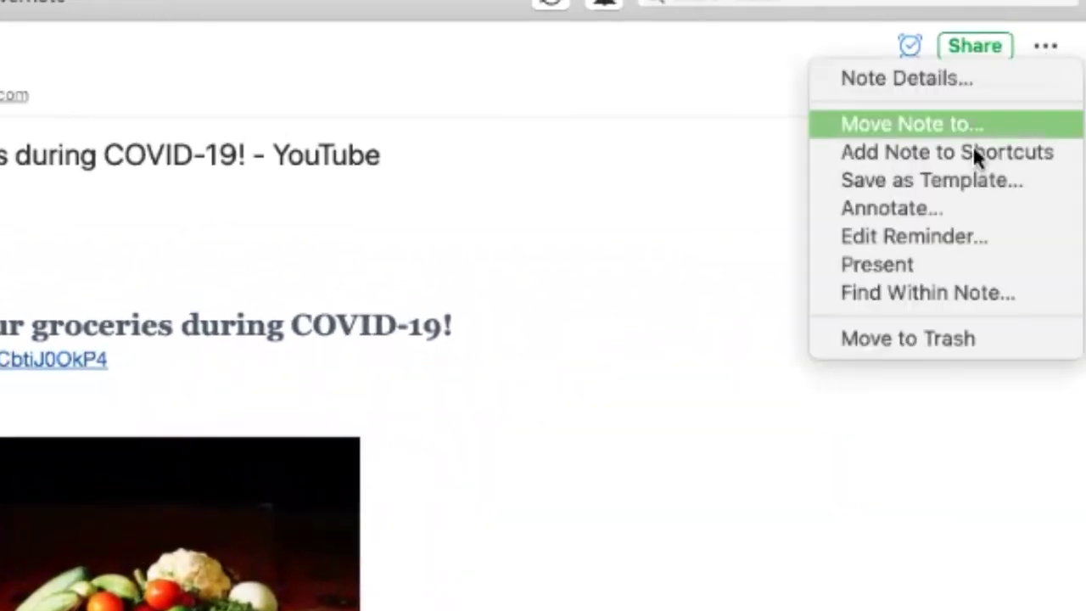
click(922, 241)
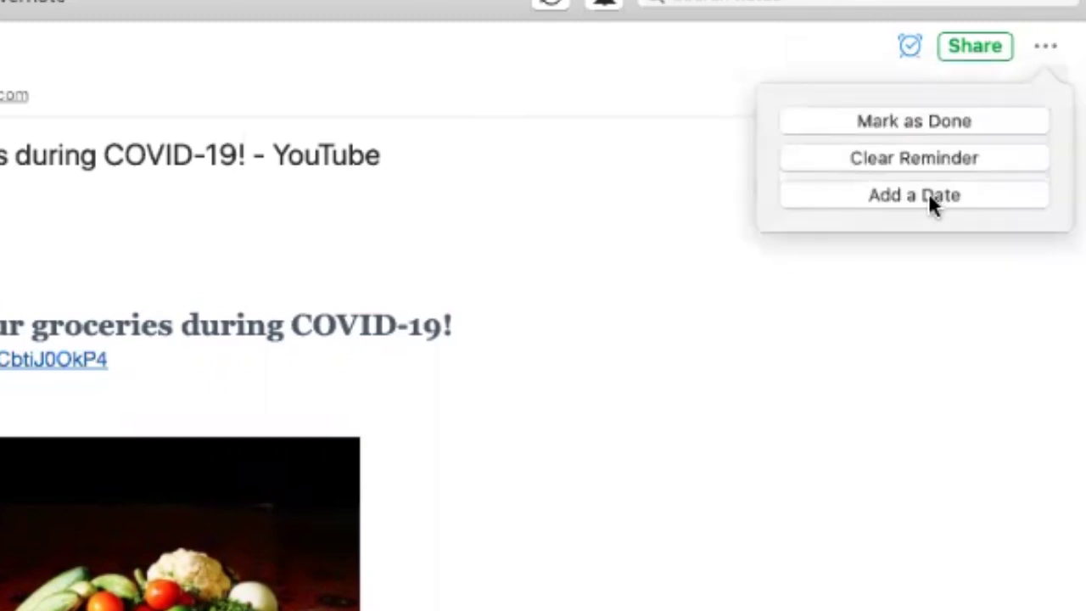
click(931, 200)
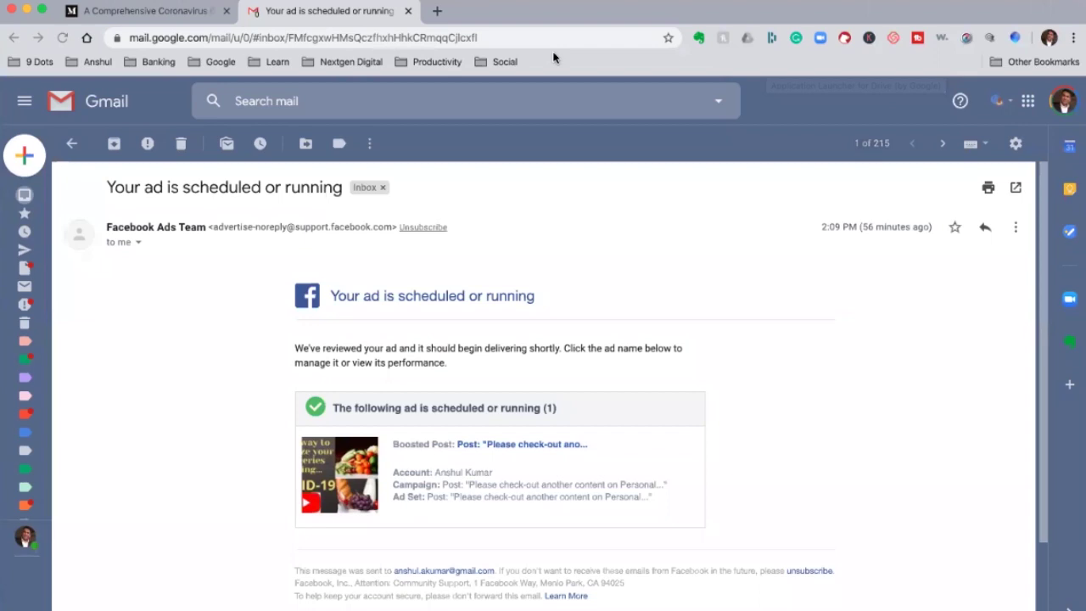
Save the 'Your ad is scheduled or running' e-mail to NEXTGEN DIGITAL via the Evernote add-on
click(1071, 342)
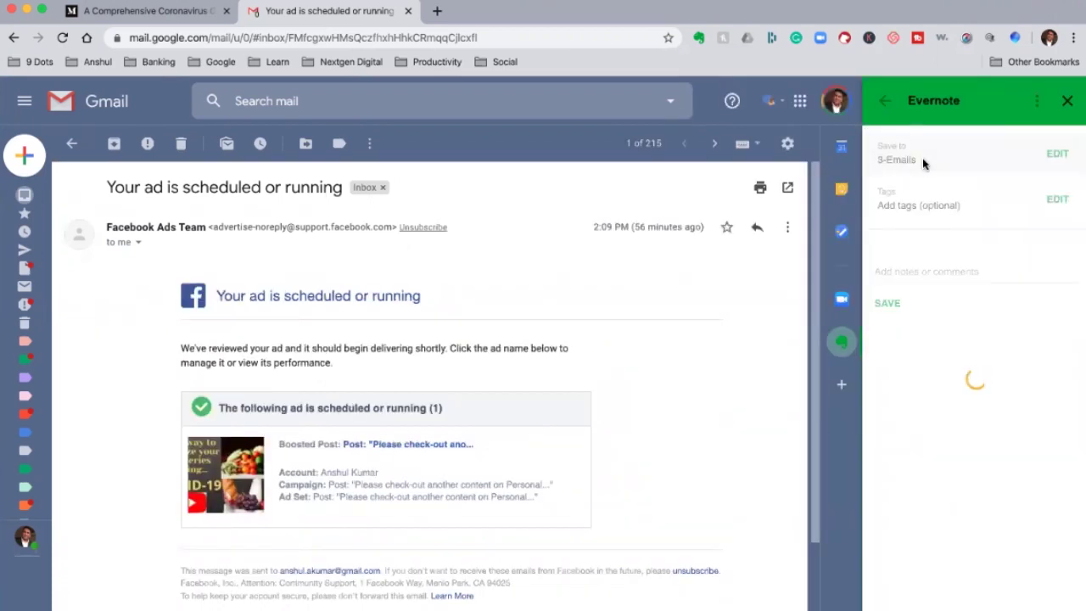
click(1059, 154)
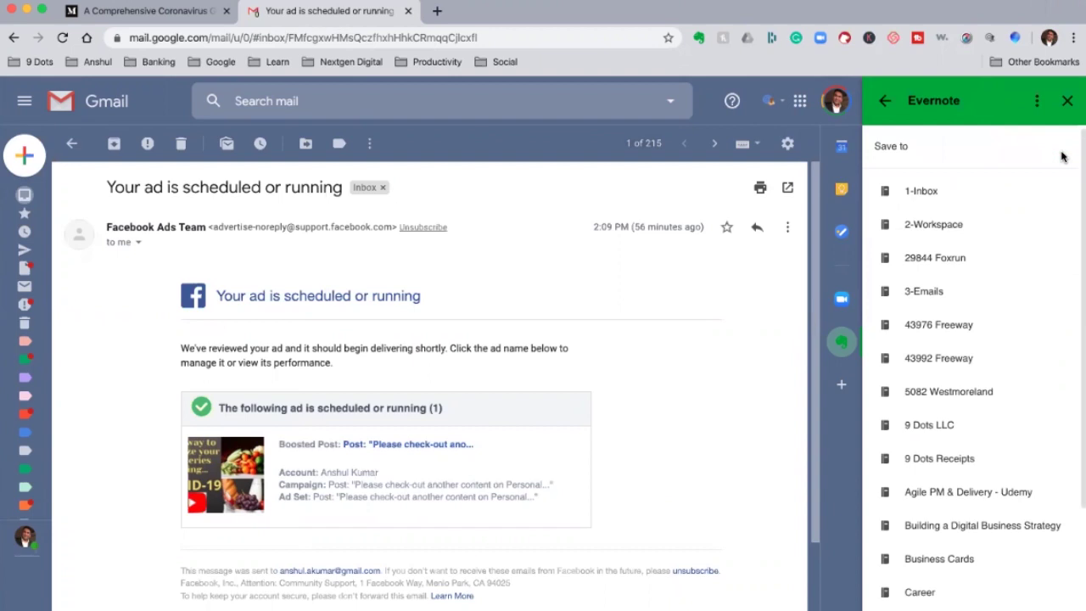
scroll(1063, 156, down, 3)
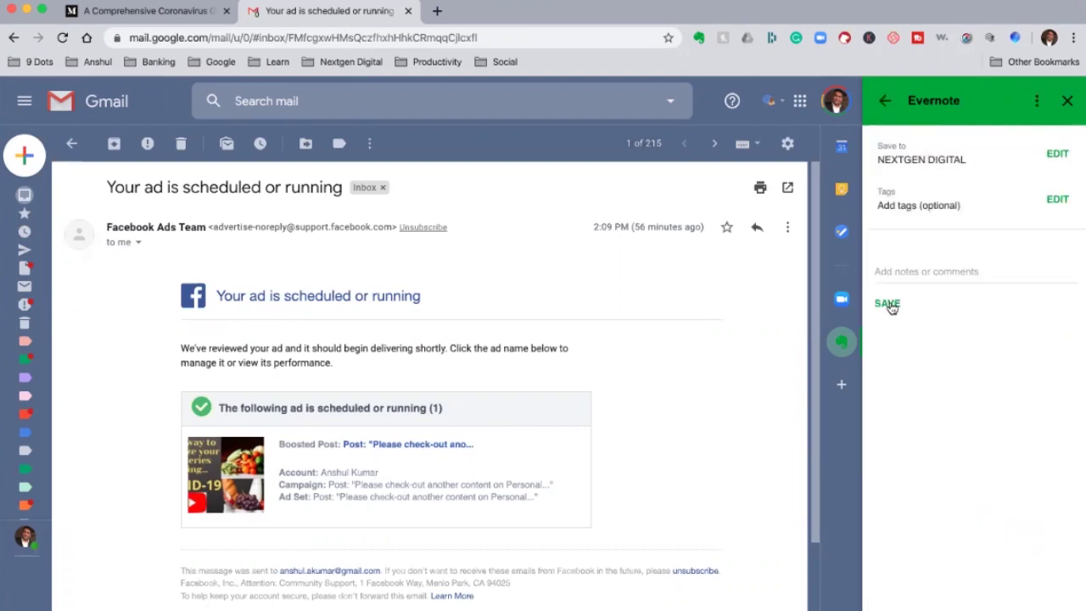
click(889, 305)
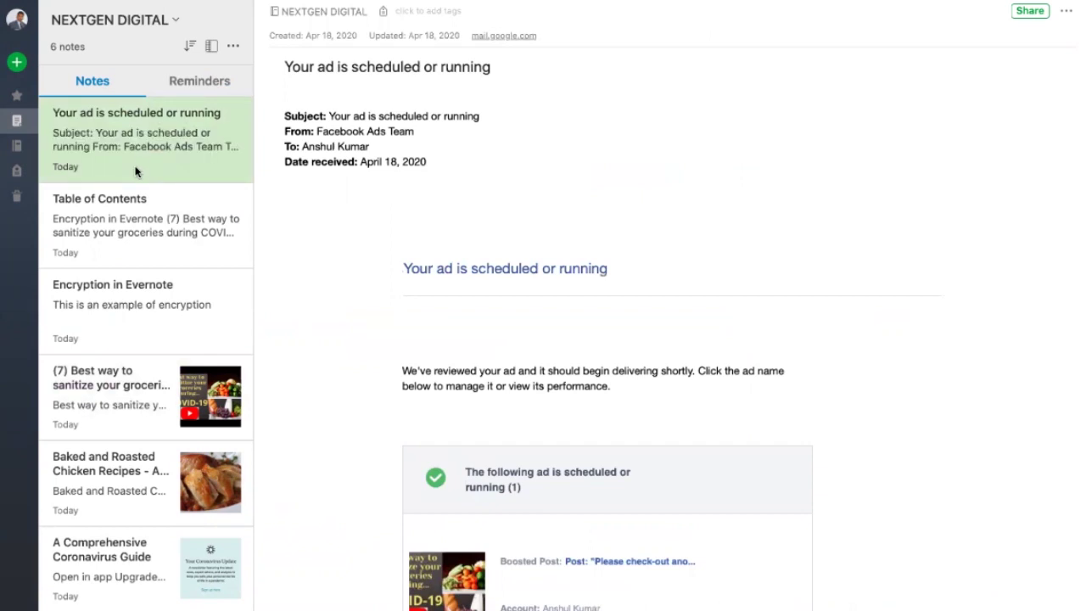
Merge the Table of Contents, Encryption in Evernote and grocery video notes, then scroll through the result
super+click(136, 224)
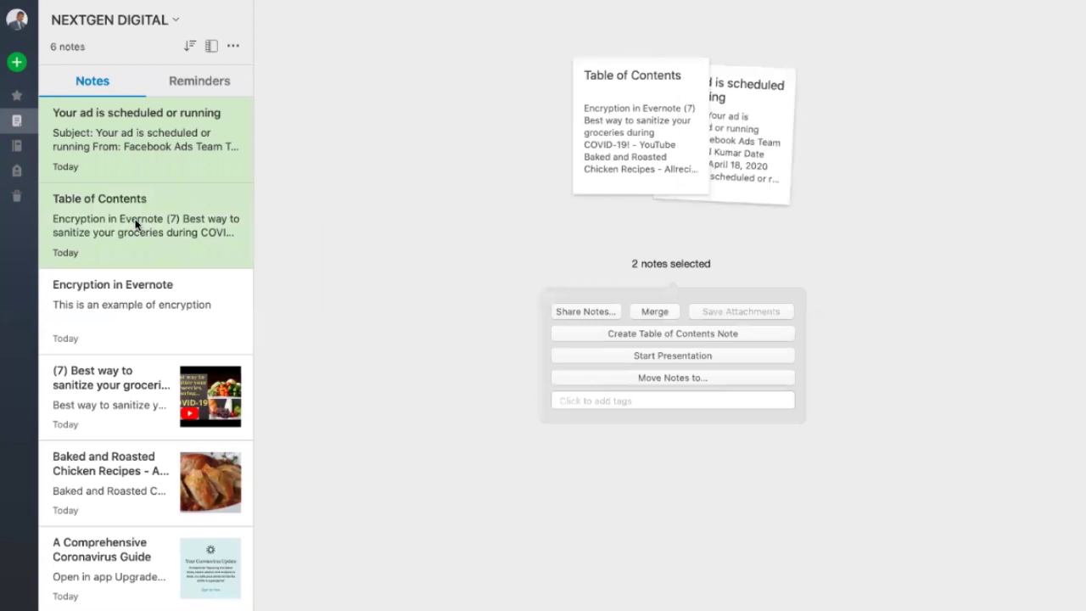
super+click(132, 300)
super+click(125, 397)
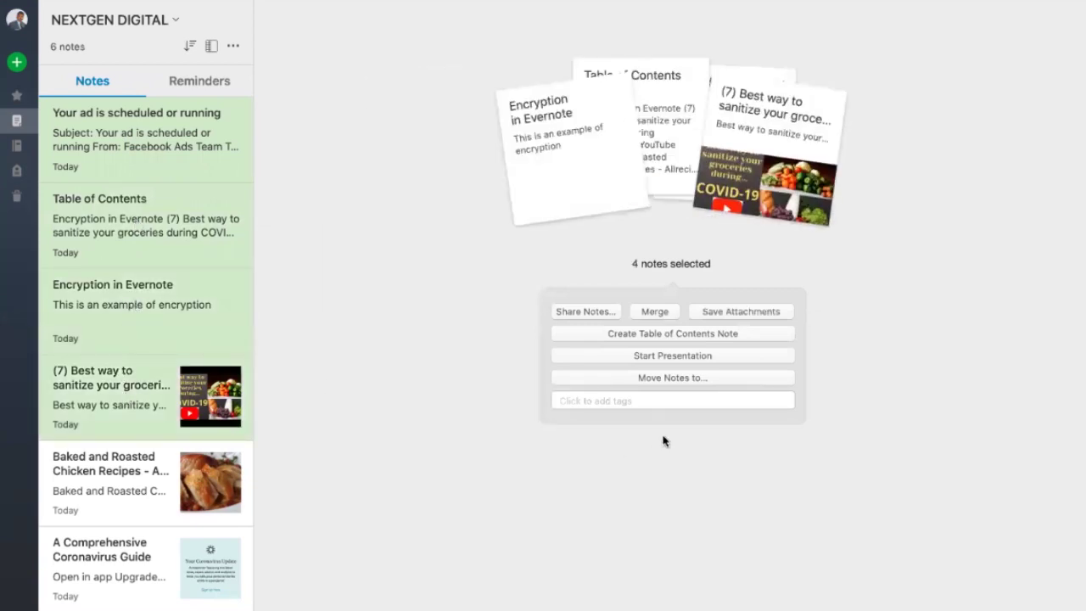
click(662, 312)
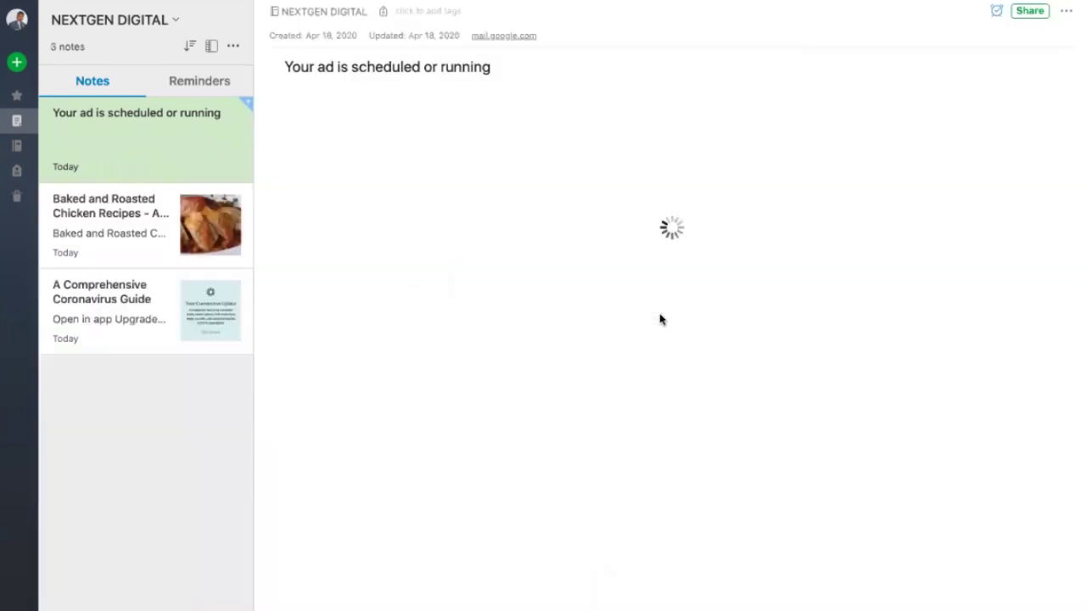
scroll(599, 368, down, 15)
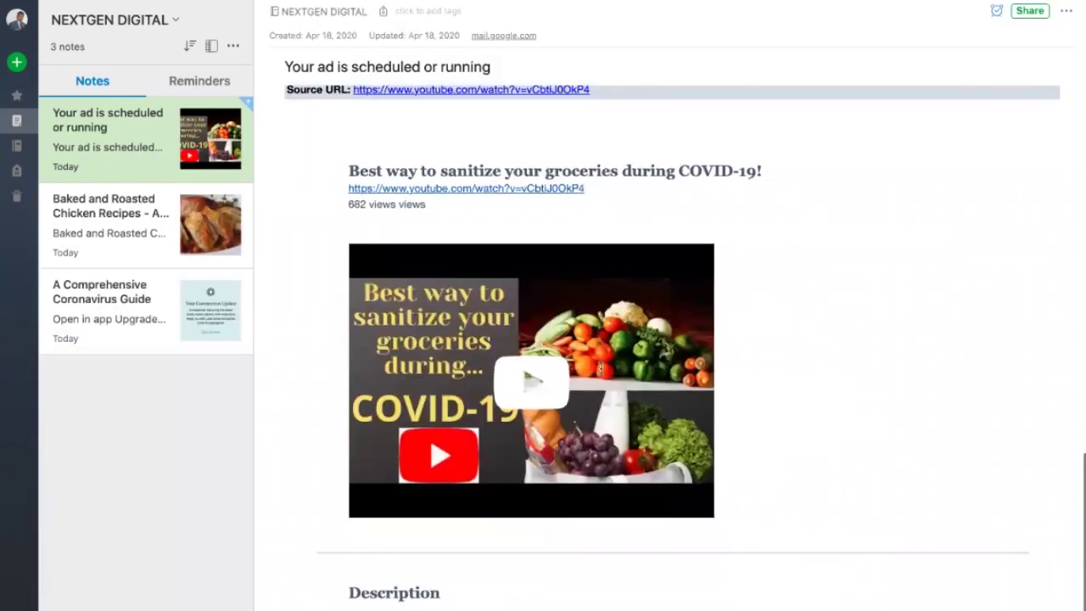
scroll(599, 369, up, 10)
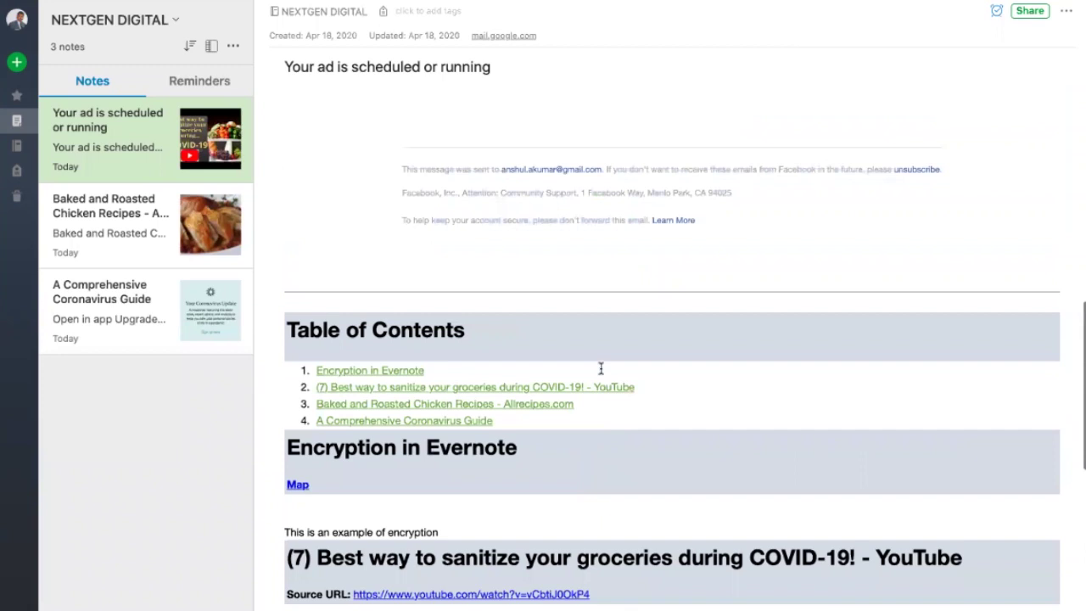
scroll(601, 368, up, 10)
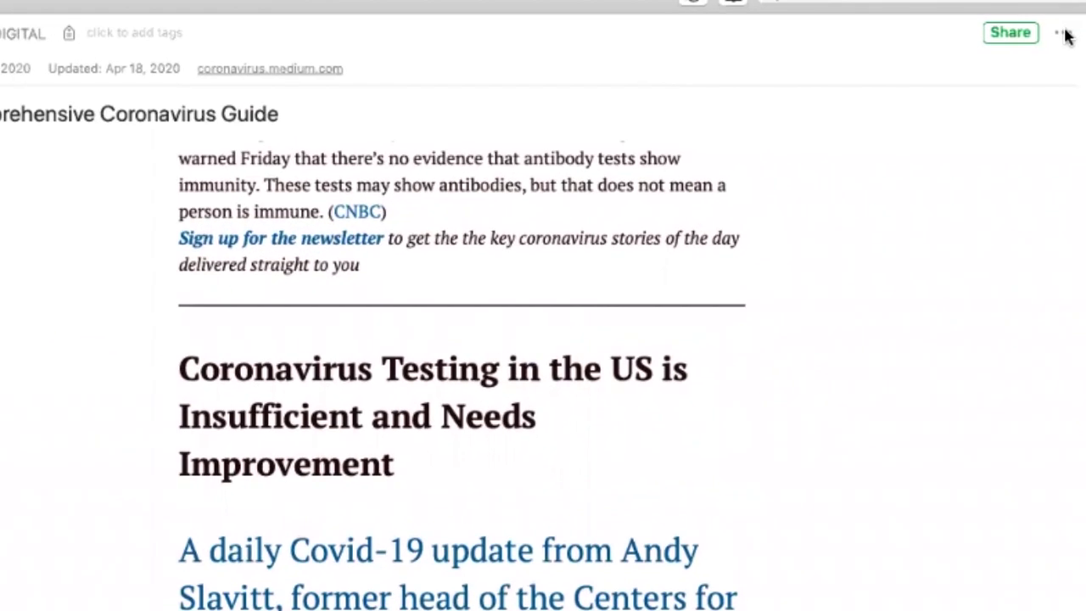
Present the coronavirus guide note full screen and scroll through its slides
click(1064, 11)
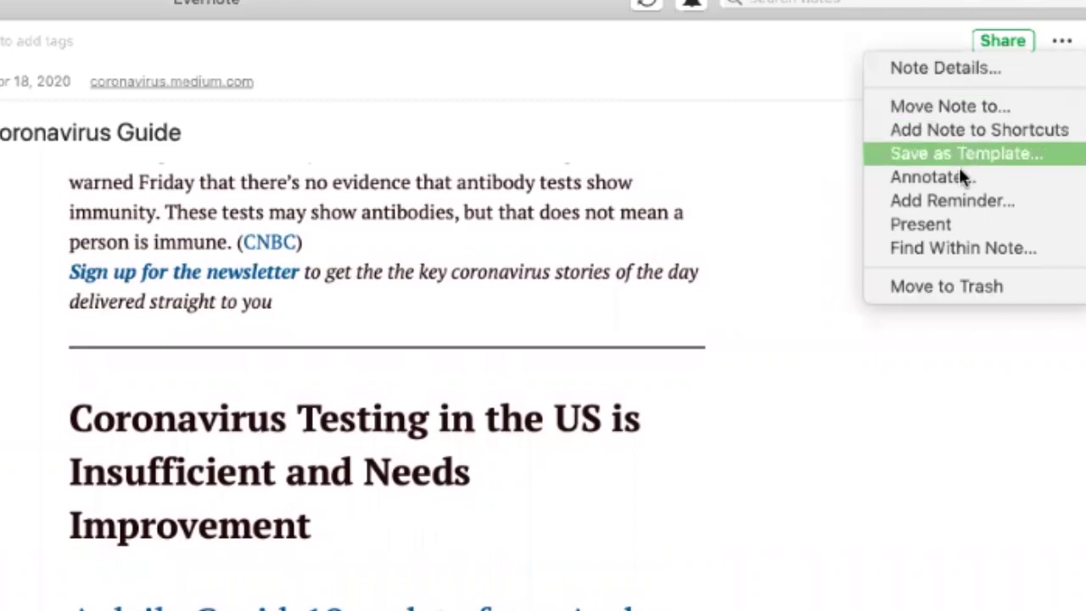
click(948, 222)
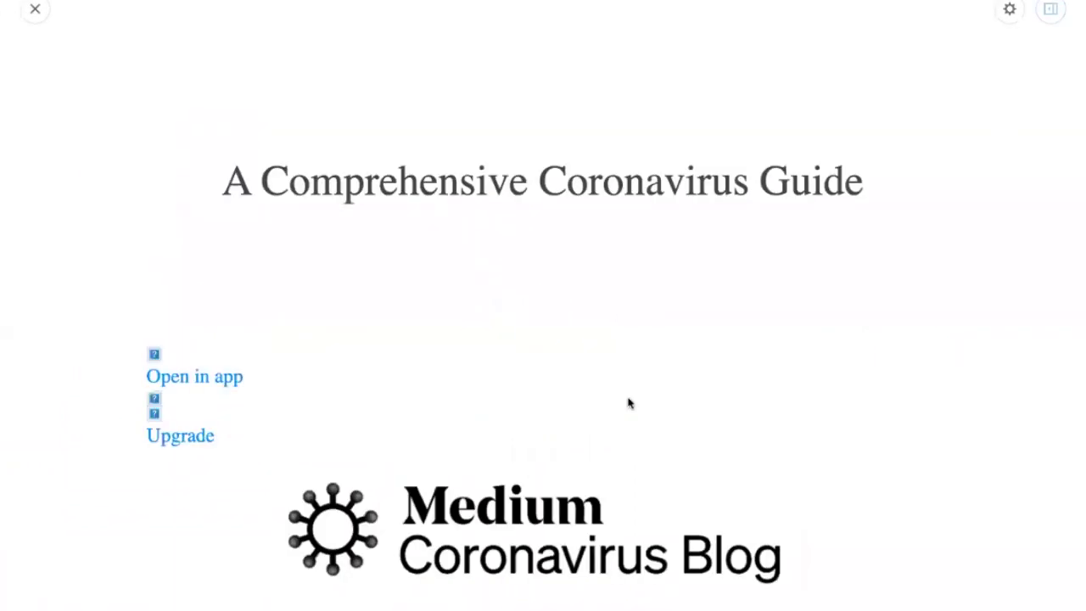
scroll(629, 403, down, 10)
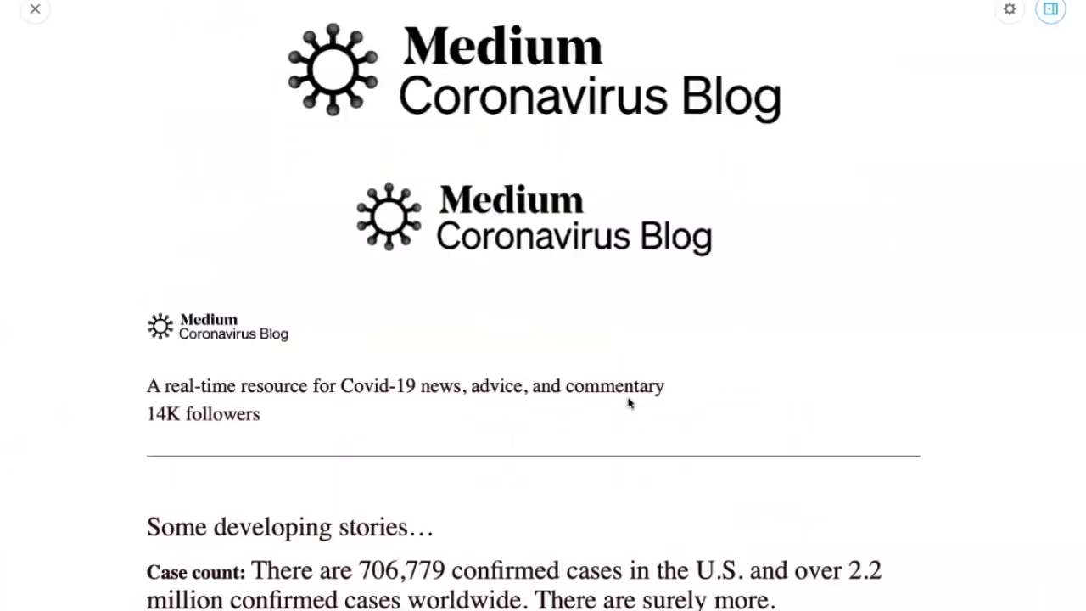
scroll(628, 404, down, 20)
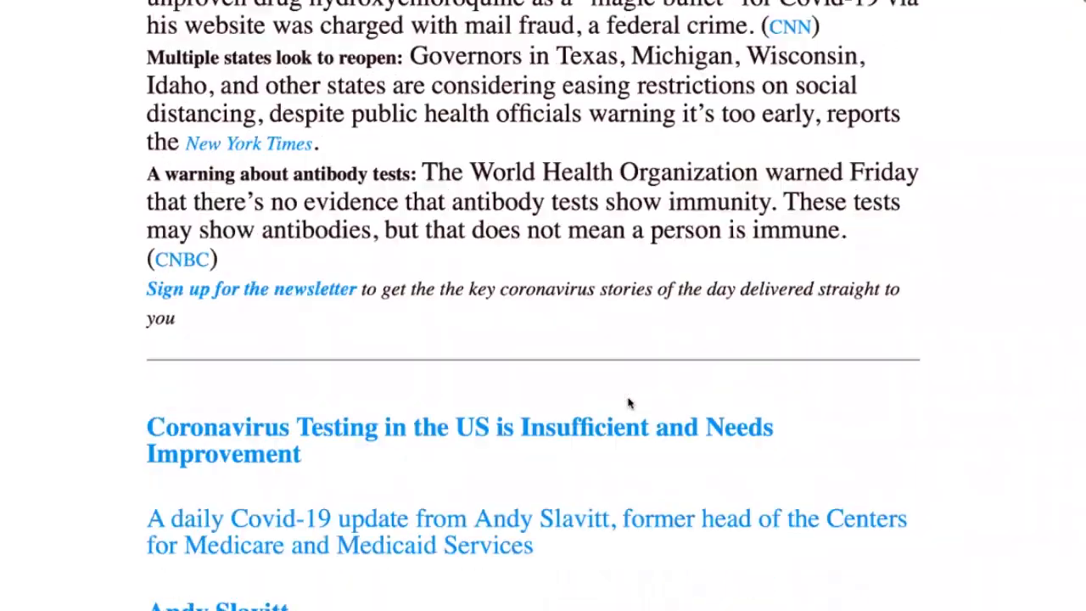
scroll(628, 403, down, 20)
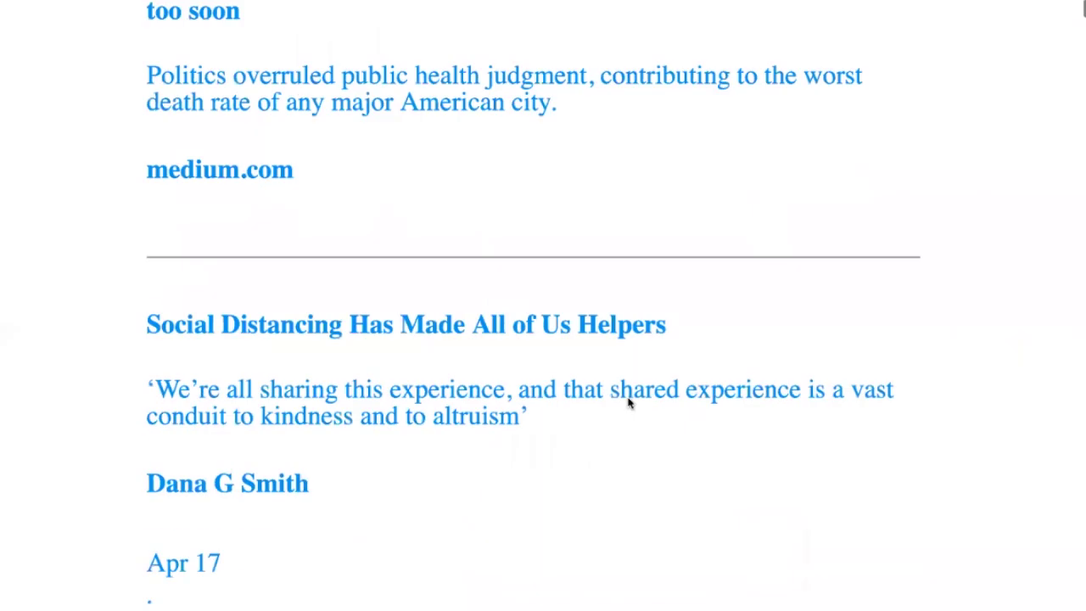
scroll(629, 403, up, 1)
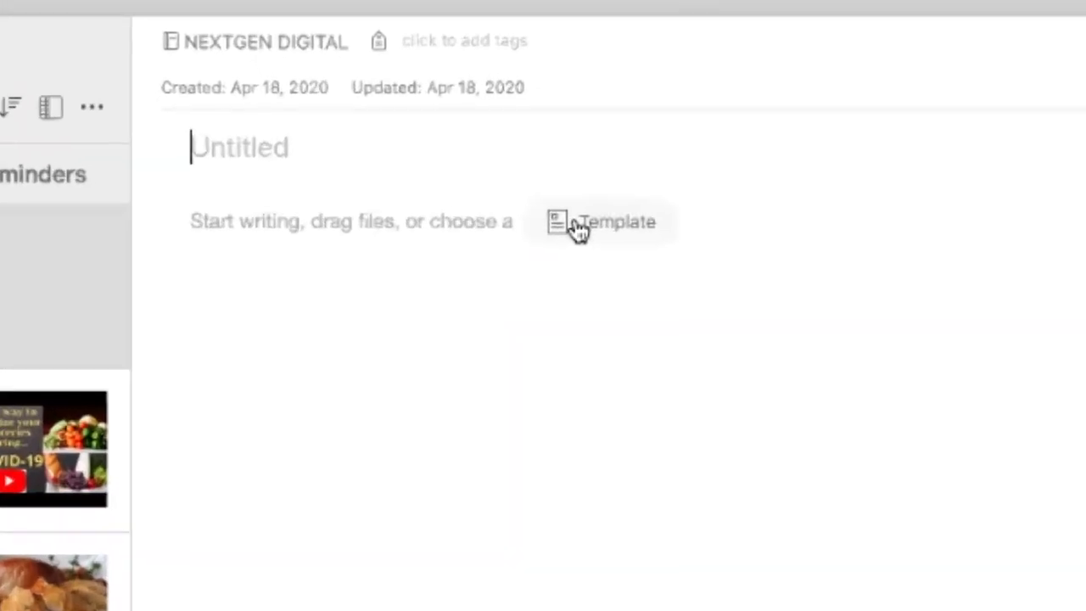
Browse the Creative Writing and Getting Things Done templates, then apply Daily Planner to the note
click(585, 236)
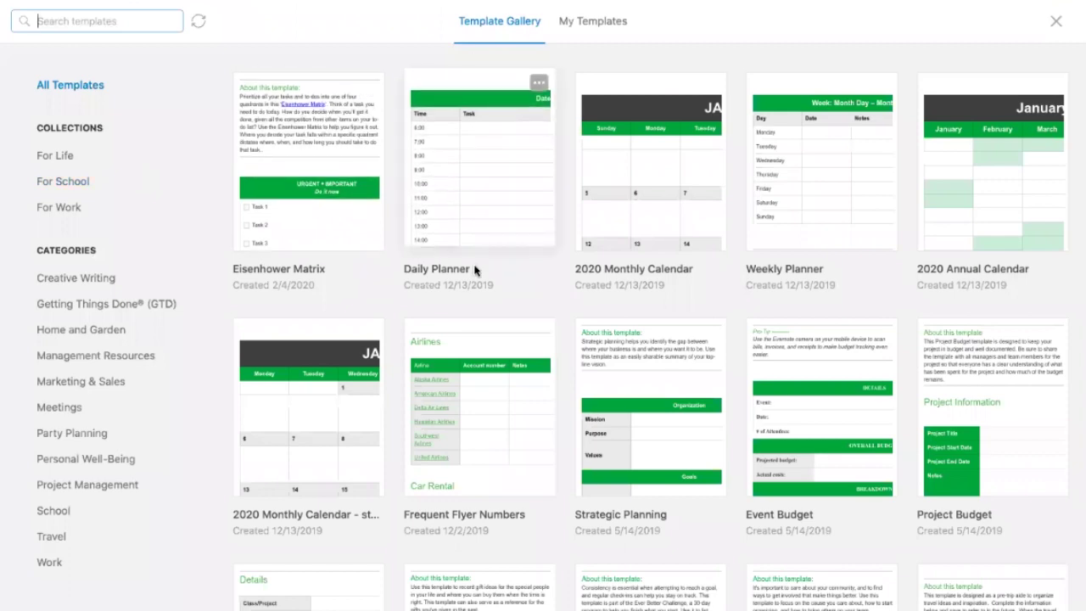
scroll(475, 269, down, 15)
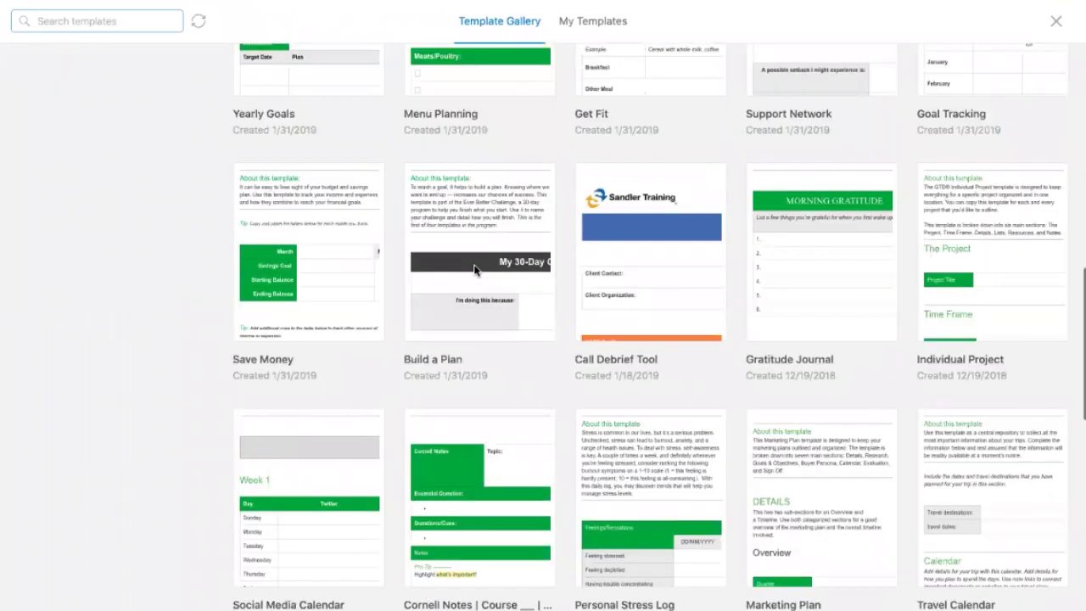
scroll(474, 270, up, 15)
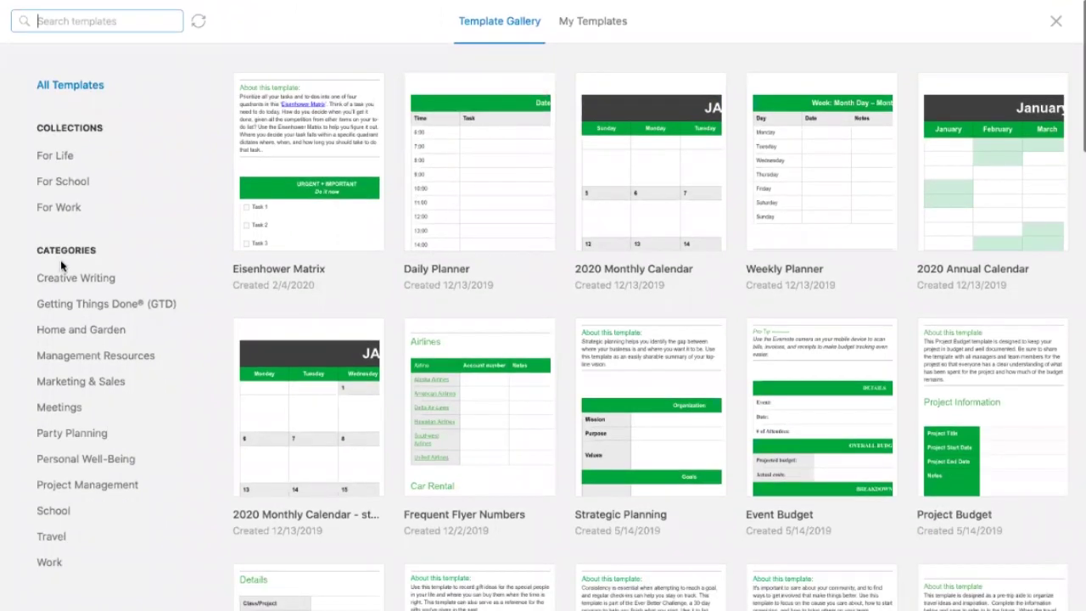
click(72, 282)
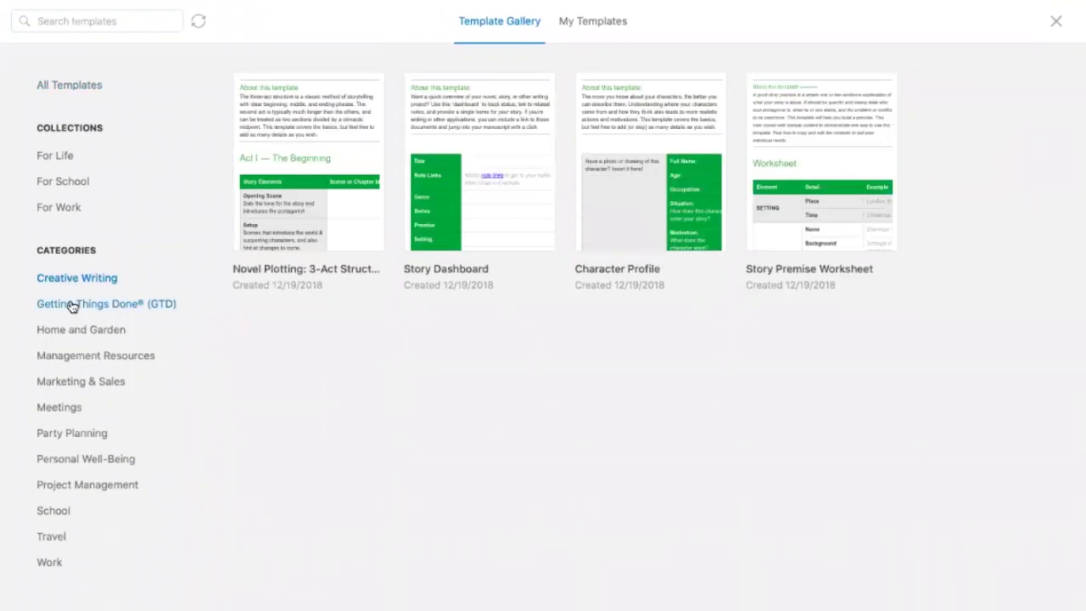
click(71, 305)
click(68, 86)
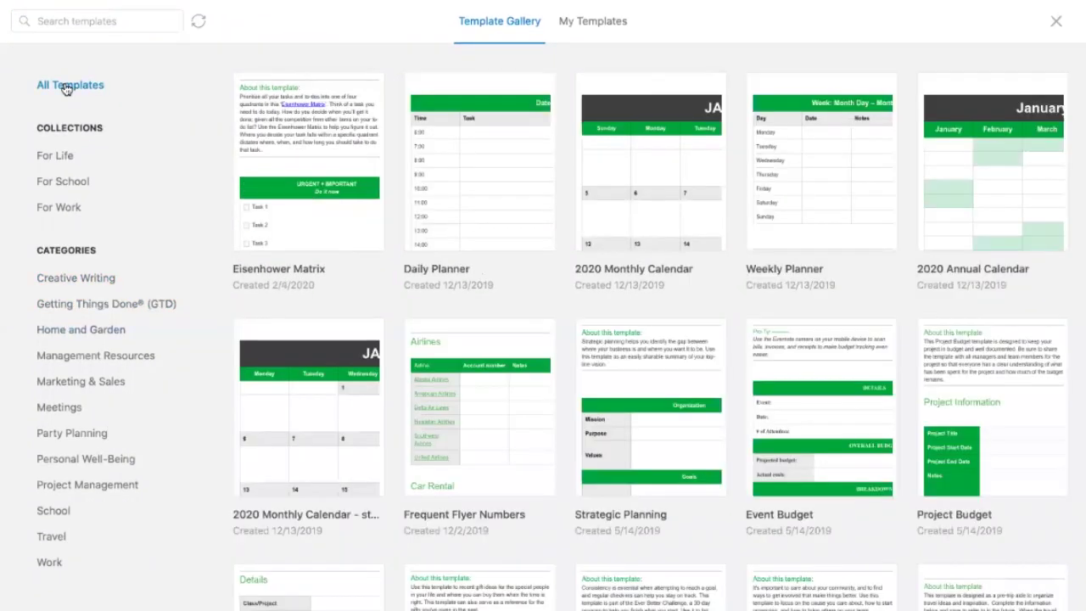
click(478, 179)
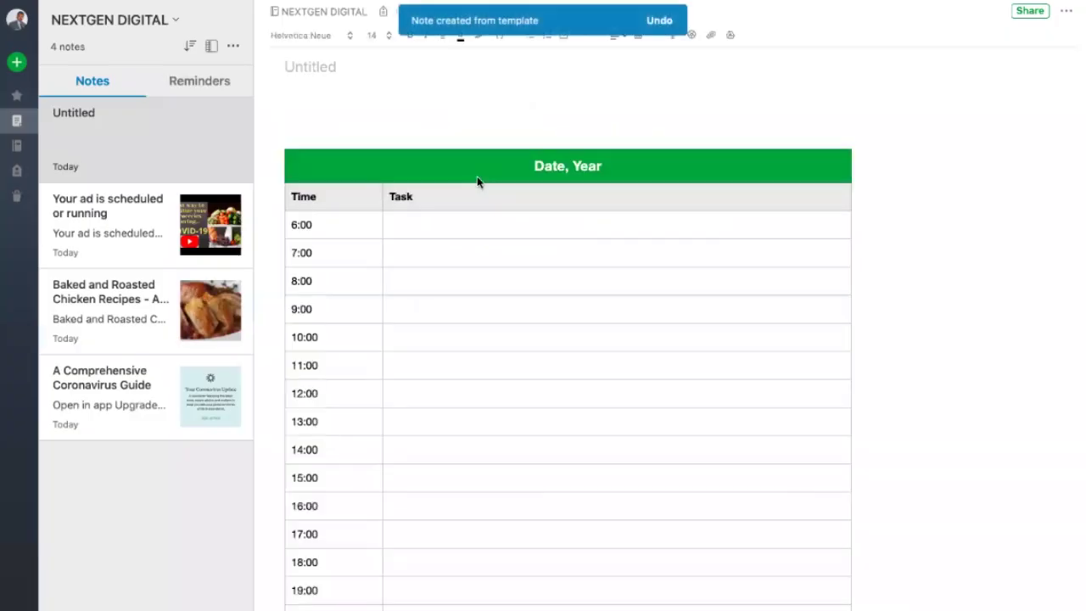
Title the planner note 'Daily Planner'
text(Daily Planner)
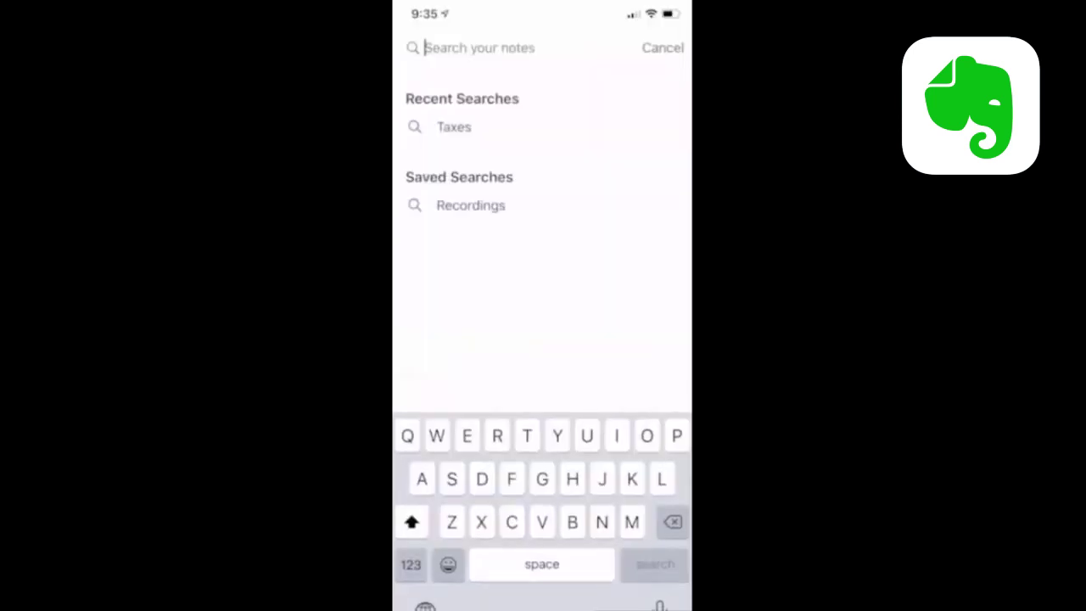
Search 'Rec' to reach Receipts, view the whiskey receipt, then open the CleanMyMac X order note
text(Rec)
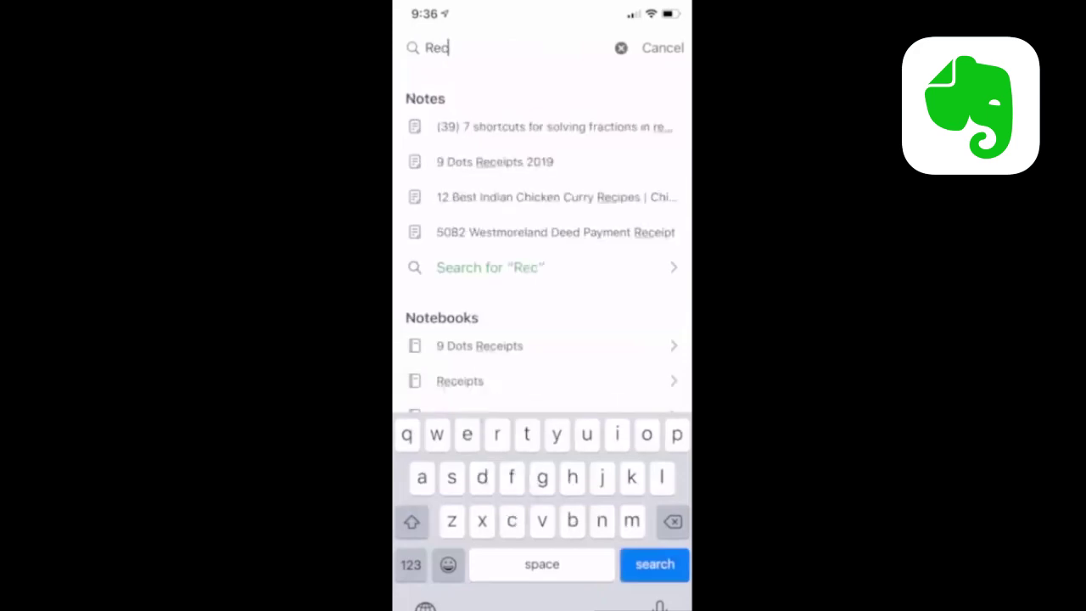
scroll(543, 254, down, 1)
click(463, 357)
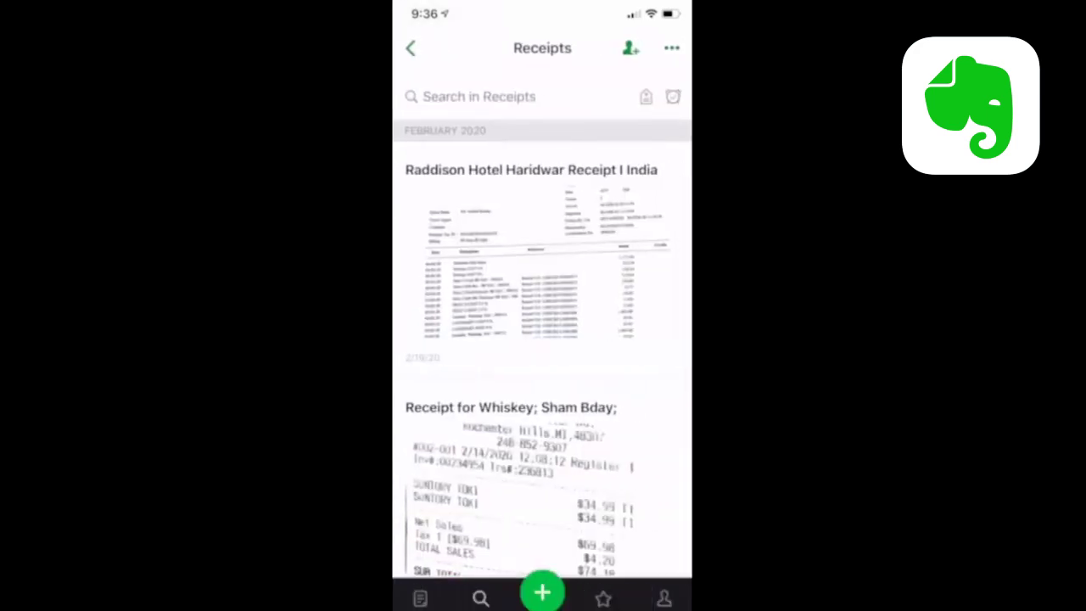
click(514, 408)
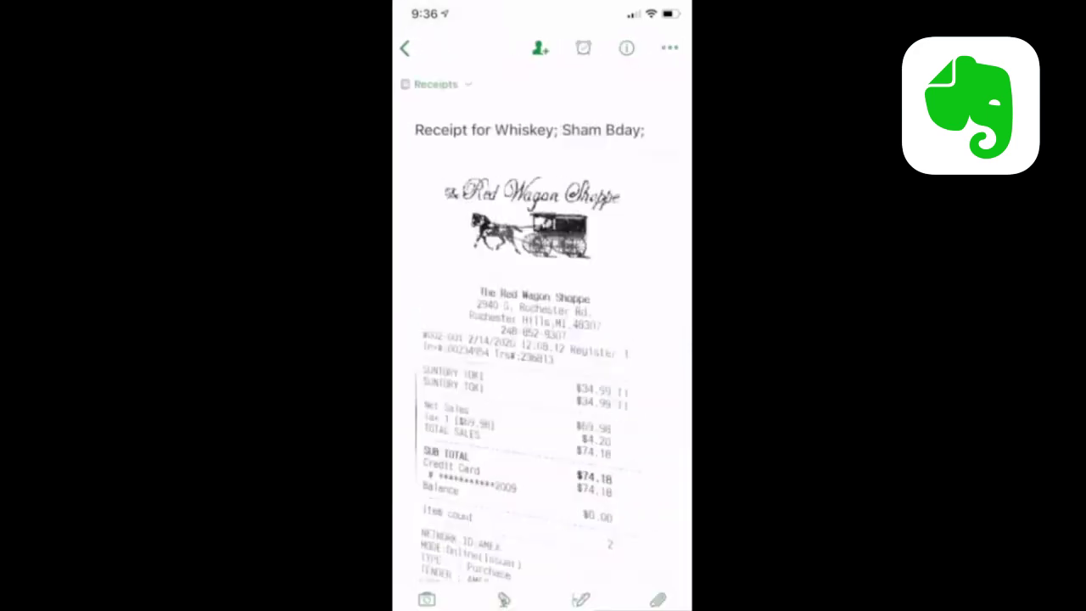
click(405, 48)
scroll(542, 331, down, 5)
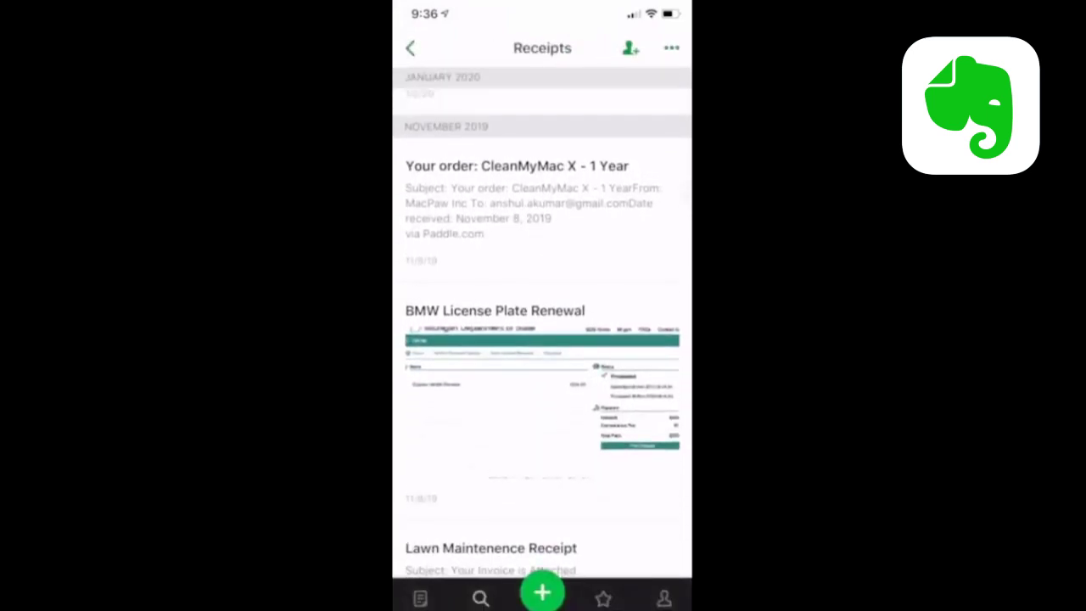
click(527, 174)
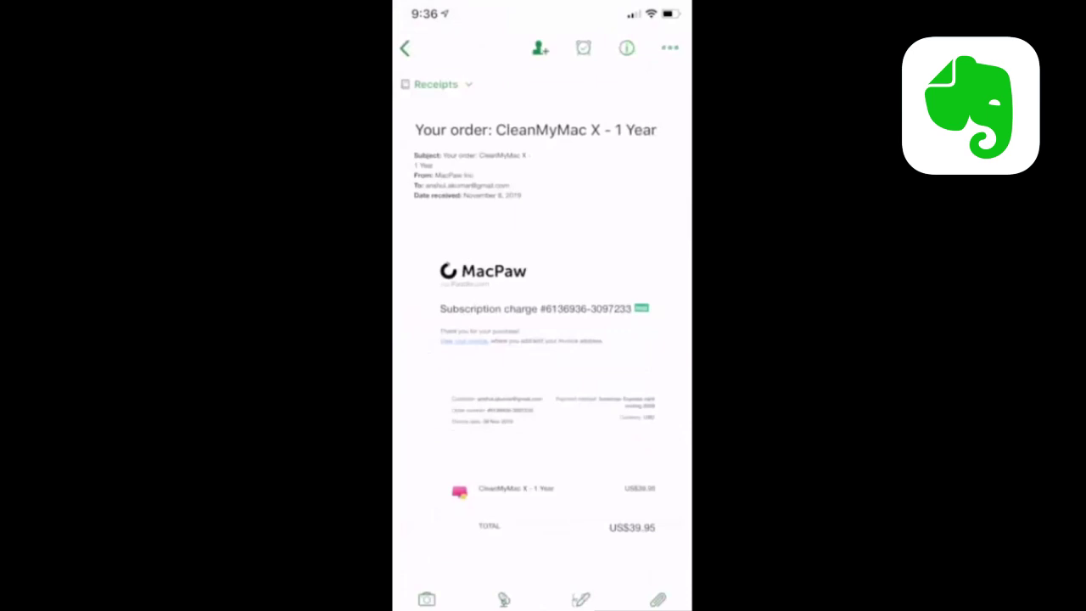
Go back from the receipt to the Receipts list and scroll down through it
click(405, 48)
scroll(542, 331, down, 5)
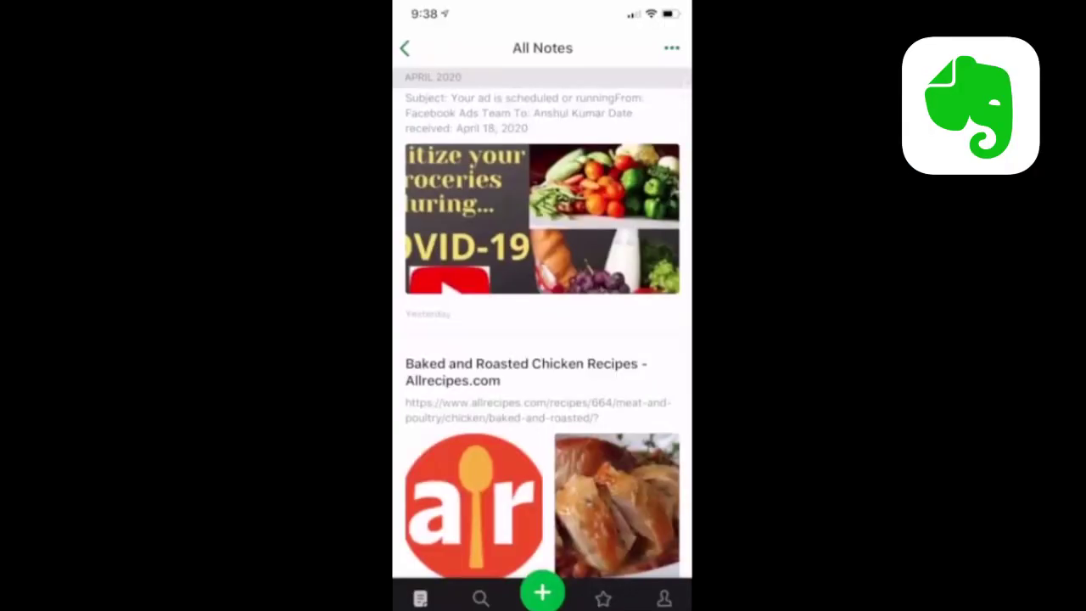
Record a few seconds of audio as a new quick note and attach it
click(543, 593)
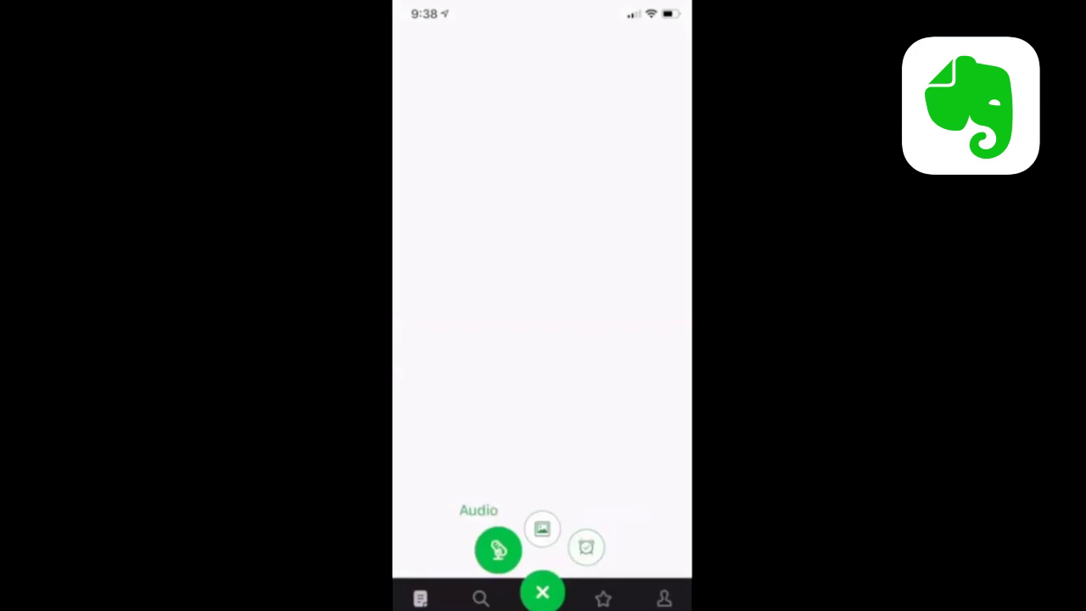
click(498, 550)
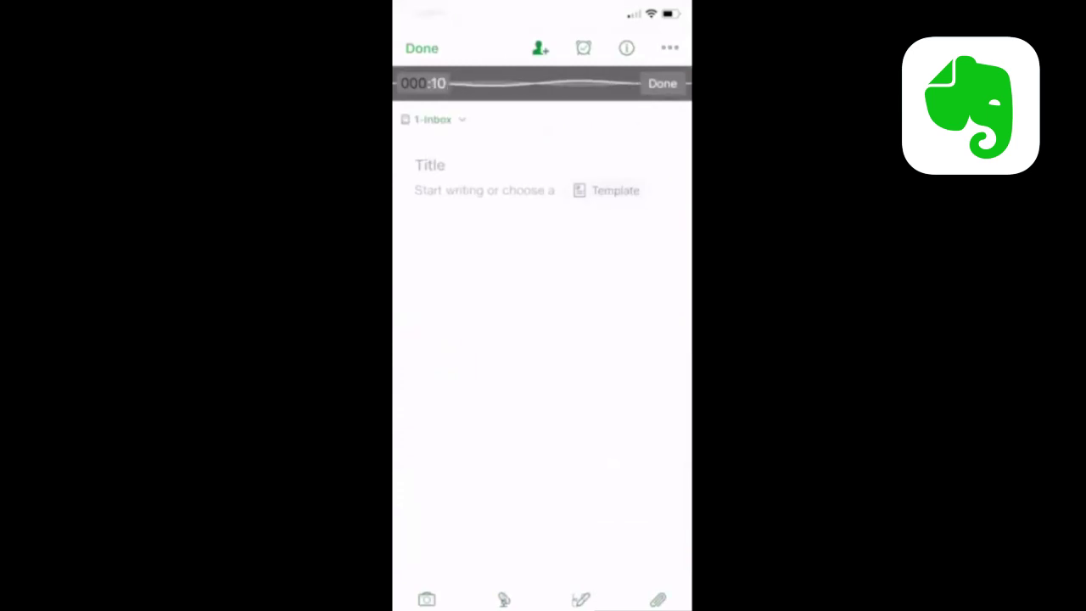
click(662, 83)
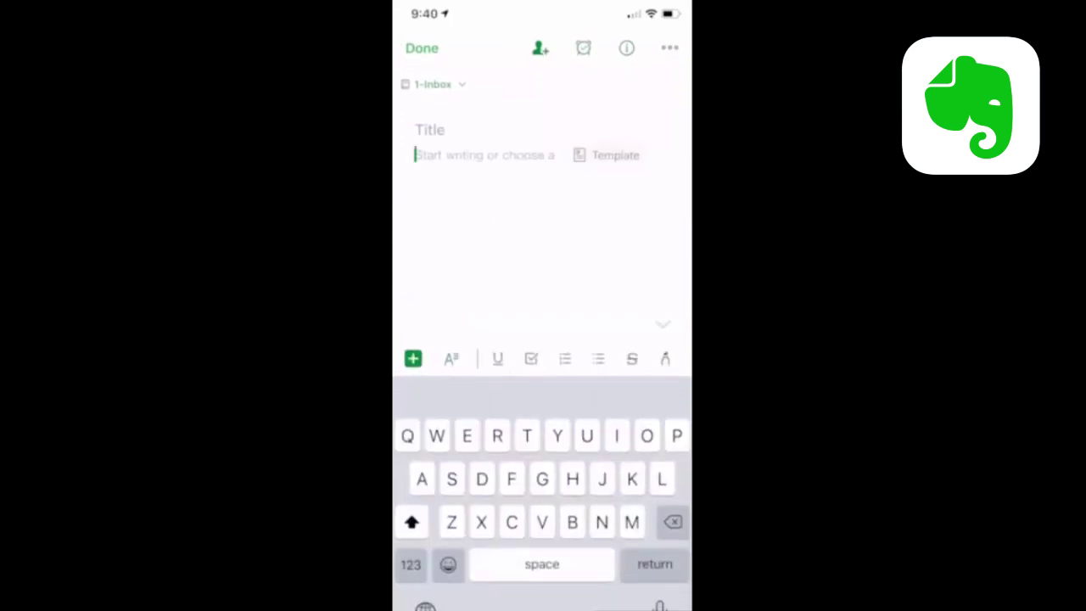
Insert a sketch and draw red strokes: a small box, a zigzag stem and a downward line
click(412, 358)
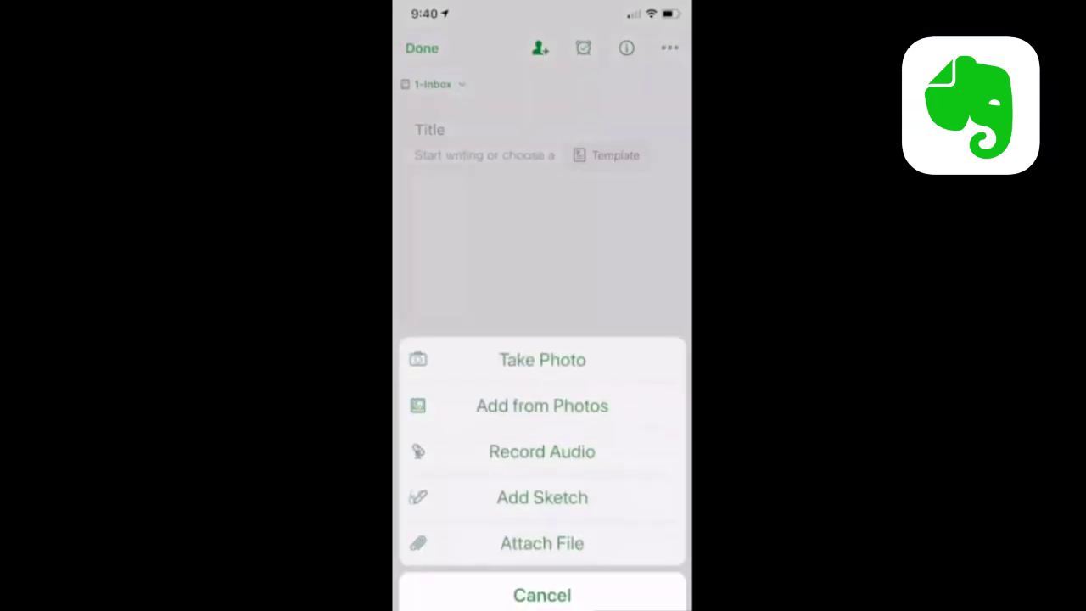
click(542, 498)
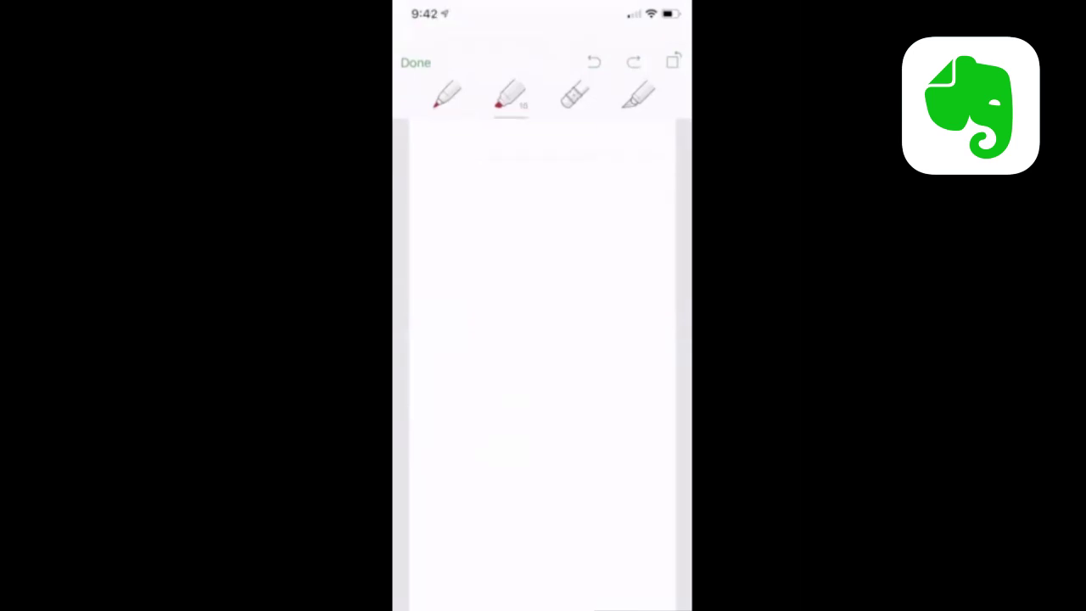
mouse_move(455, 162)
mouse_down()
mouse_move(562, 221)
mouse_move(446, 154)
mouse_up()
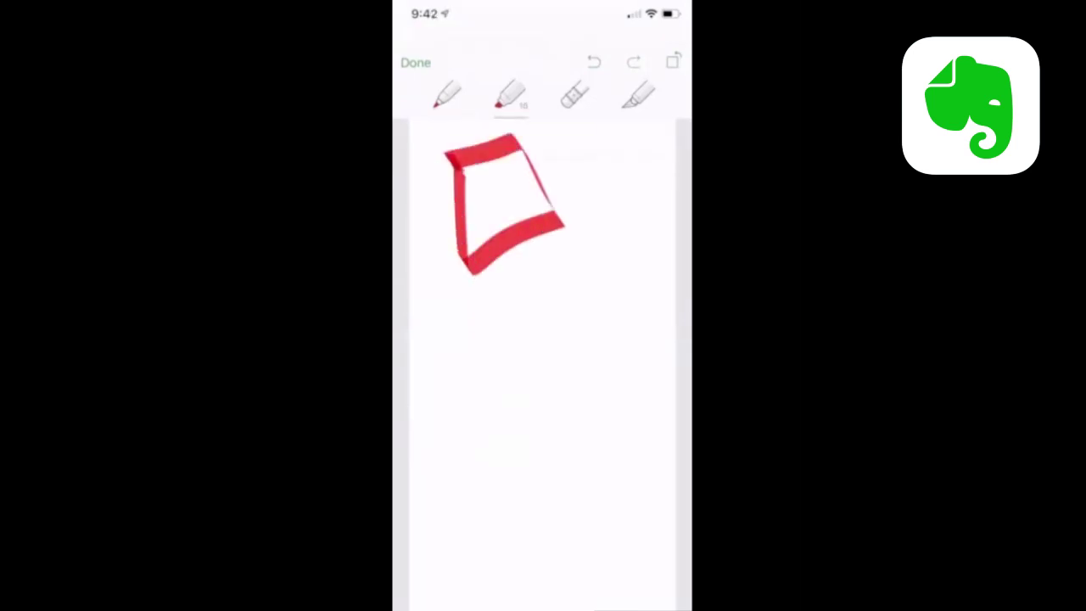
mouse_move(518, 242)
mouse_down()
mouse_move(531, 313)
mouse_move(493, 393)
mouse_up()
drag(580, 277, 588, 343)
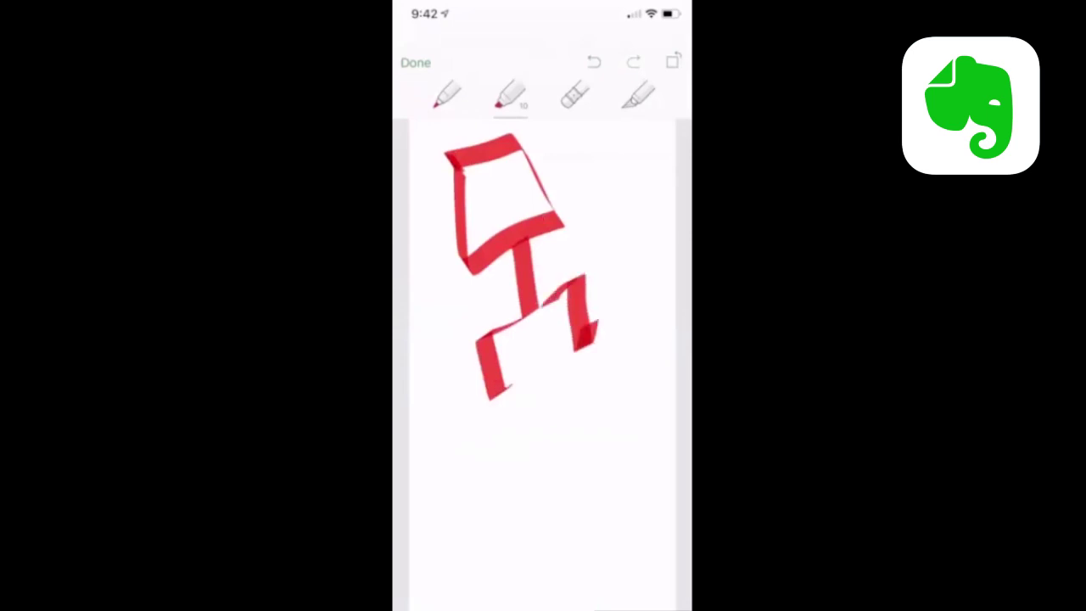